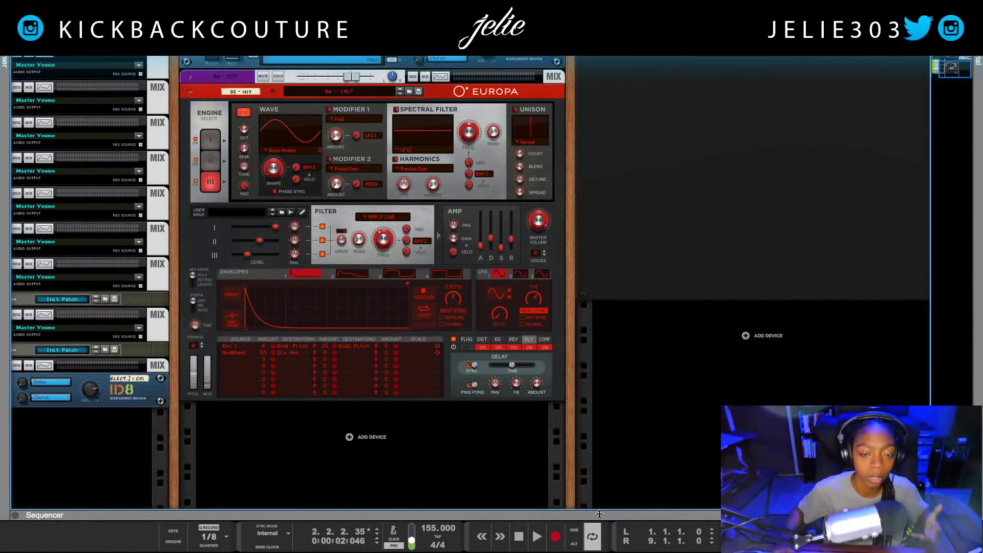
# Expand the sequencer to full height to view all tracks, and collapse it to return to the full rack.
pyautogui.moveTo(601, 508); pyautogui.dragTo(608, 66)
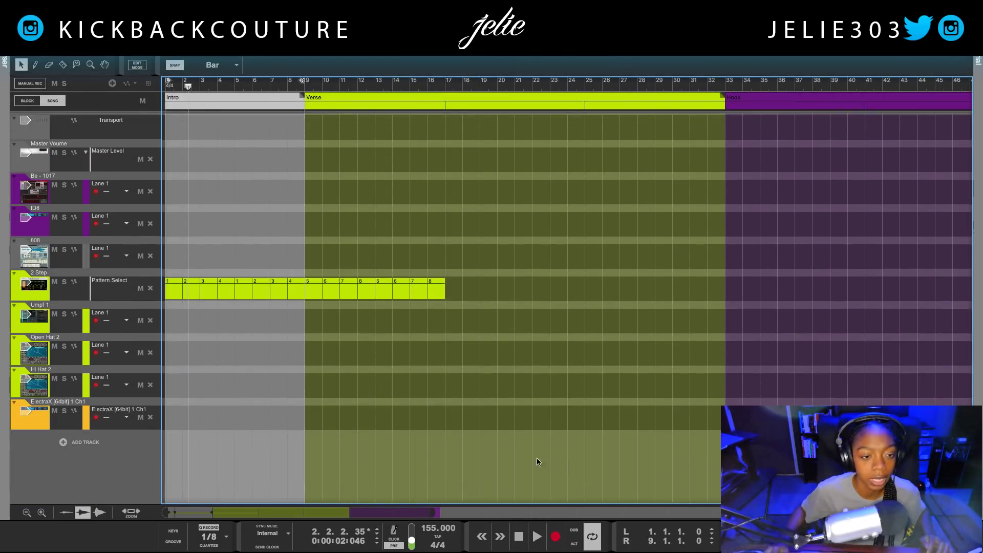
pyautogui.moveTo(710, 57); pyautogui.dragTo(732, 515)
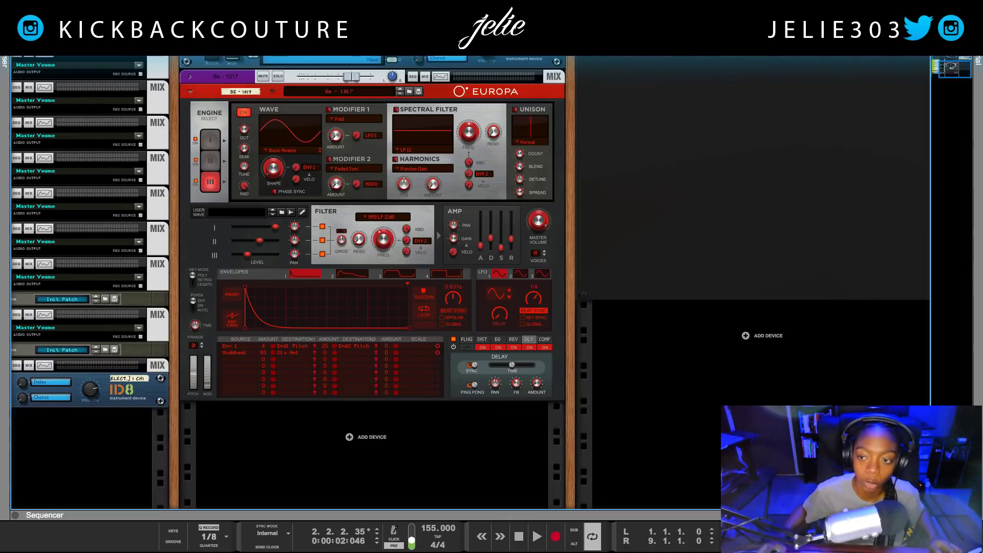
# Look through the rack's device columns, from the drum sequencer and Umpf over the Joker sampler and Europa to the master section.
pyautogui.scroll(15, 652, 195)
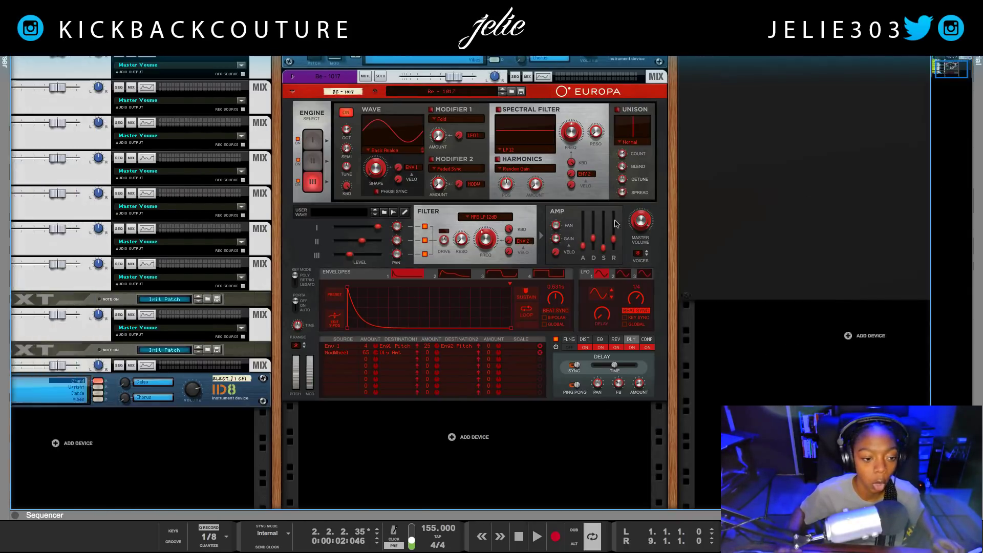
pyautogui.hscroll(-5, 563, 224)
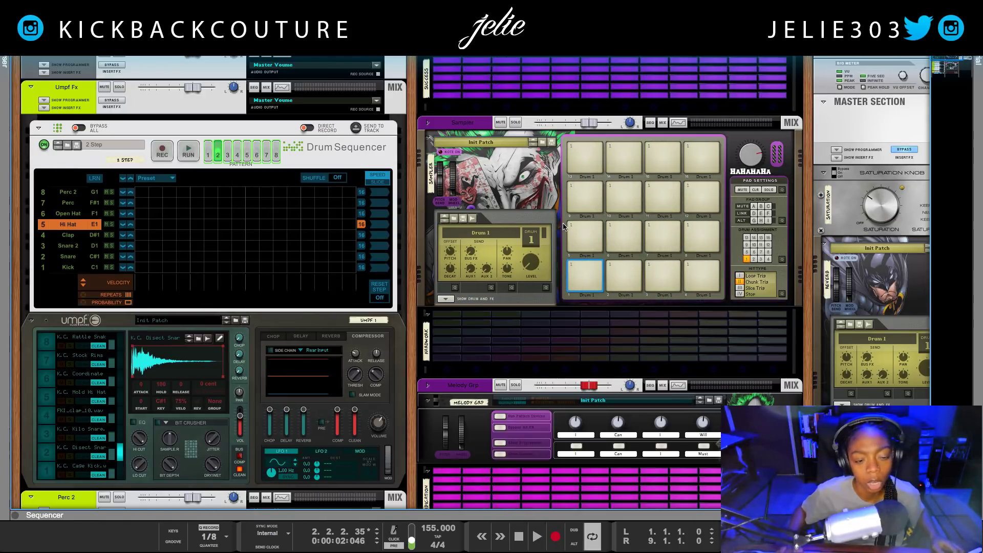
pyautogui.scroll(-10, 564, 223)
pyautogui.scroll(7, 566, 226)
pyautogui.scroll(3, 566, 224)
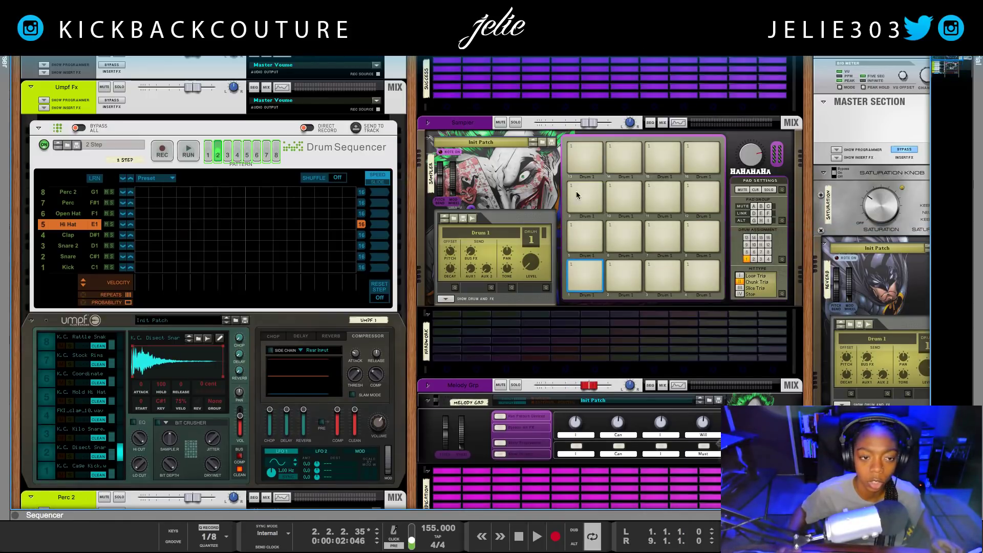
pyautogui.moveTo(936, 56); pyautogui.dragTo(536, 105)
pyautogui.moveTo(747, 125); pyautogui.dragTo(919, 97)
pyautogui.hscroll(5, 584, 232)
pyautogui.hscroll(2, 581, 226)
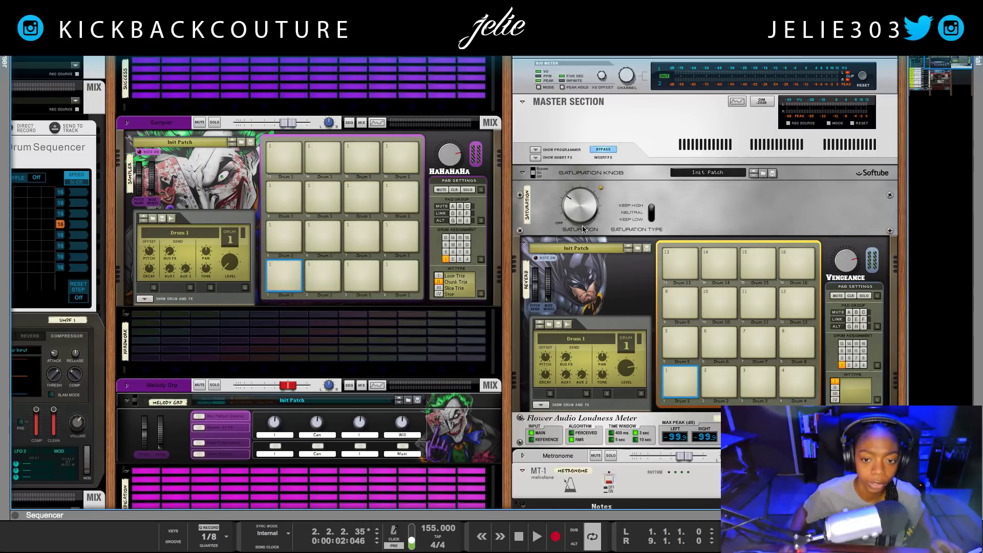
pyautogui.scroll(-7, 584, 231)
pyautogui.hscroll(-5, 584, 229)
pyautogui.scroll(-3, 586, 229)
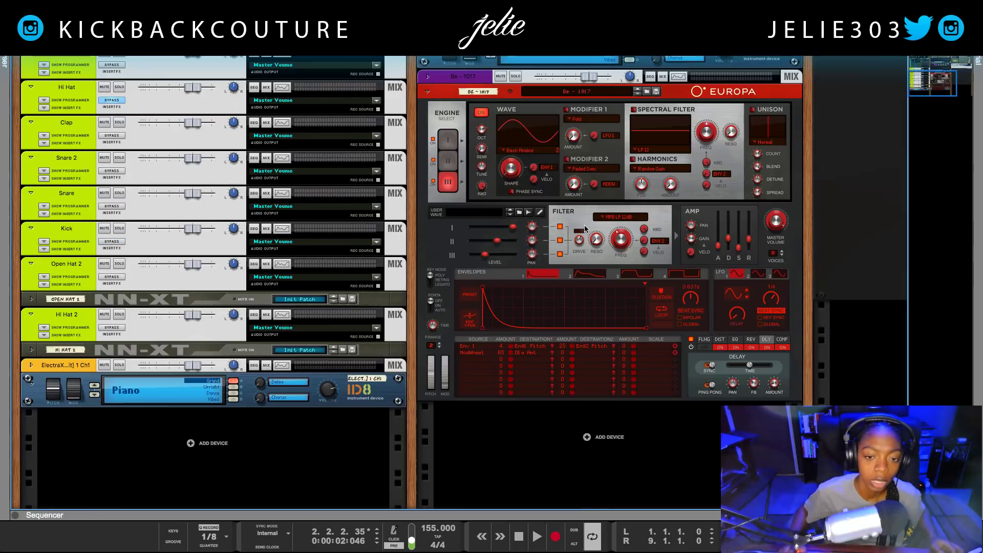
pyautogui.scroll(9, 585, 225)
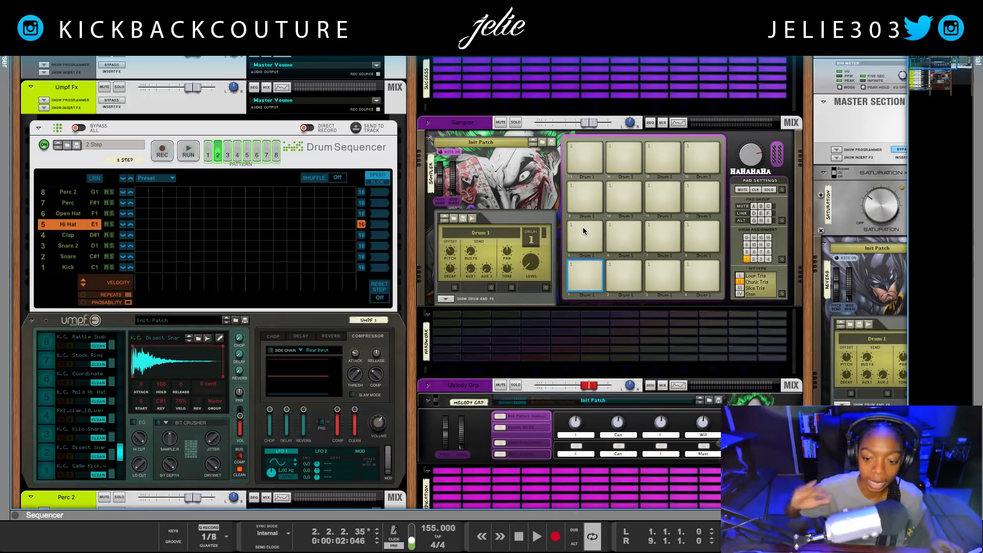
pyautogui.hscroll(6, 582, 227)
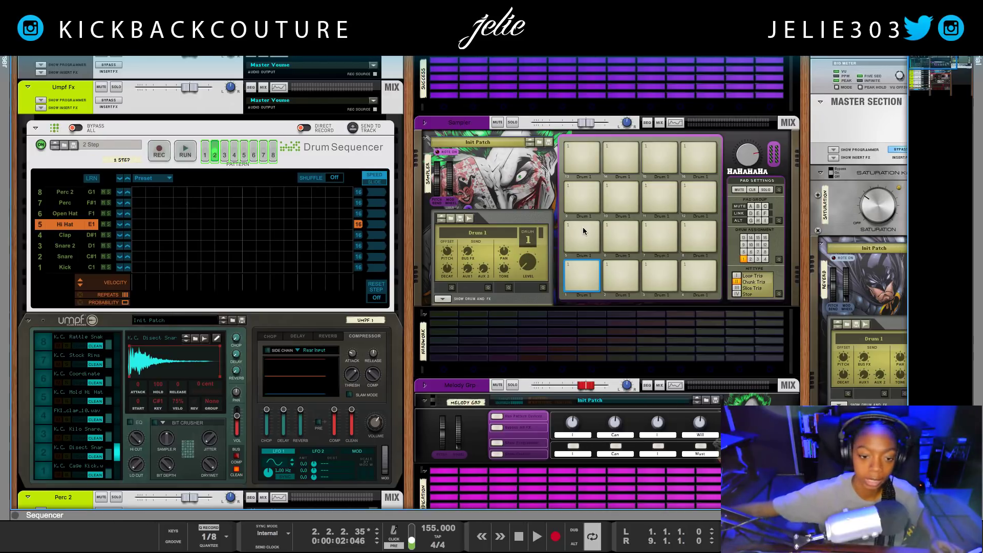
pyautogui.hscroll(-3, 583, 228)
pyautogui.scroll(-8, 583, 229)
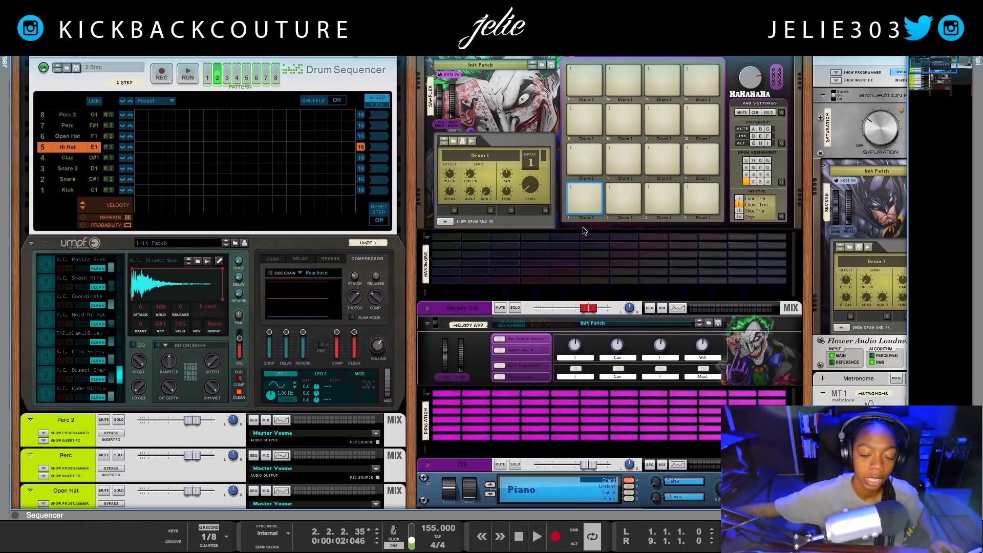
pyautogui.hscroll(3, 583, 230)
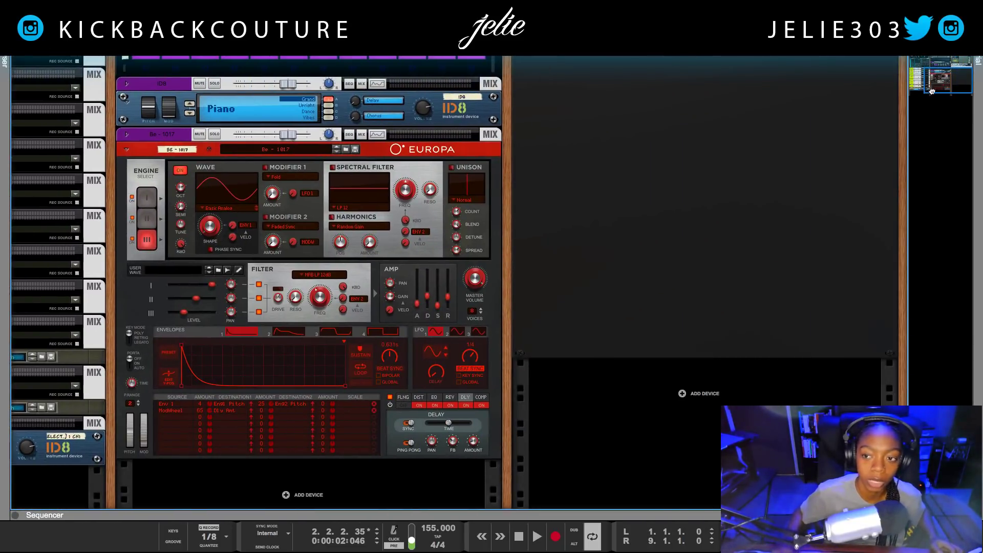
pyautogui.moveTo(932, 90); pyautogui.dragTo(917, 63)
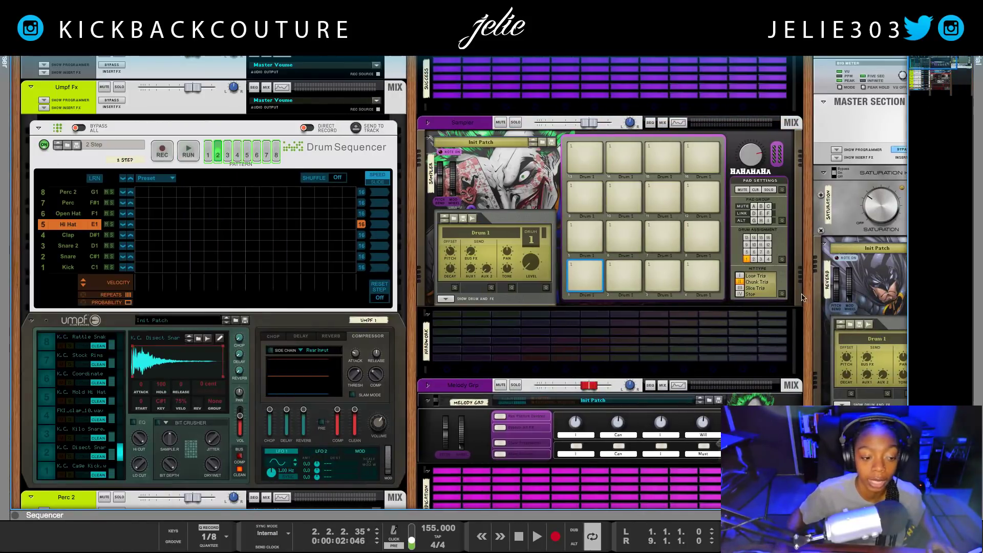
# Locate the rack devices belonging to the Hi Hat 2 and Umpf 1 sequencer tracks, and return to the full-height rack.
pyautogui.press('F7')
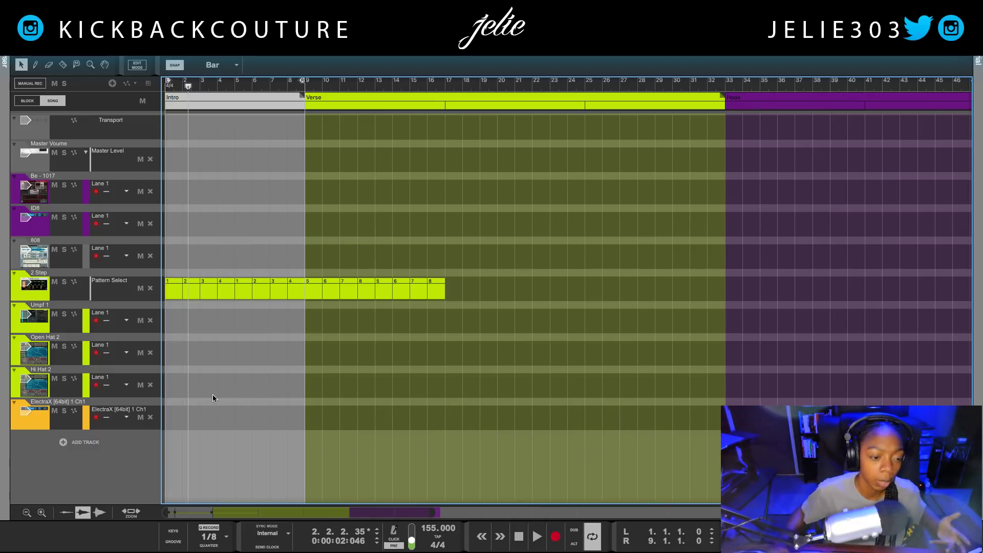
pyautogui.click(35, 387)
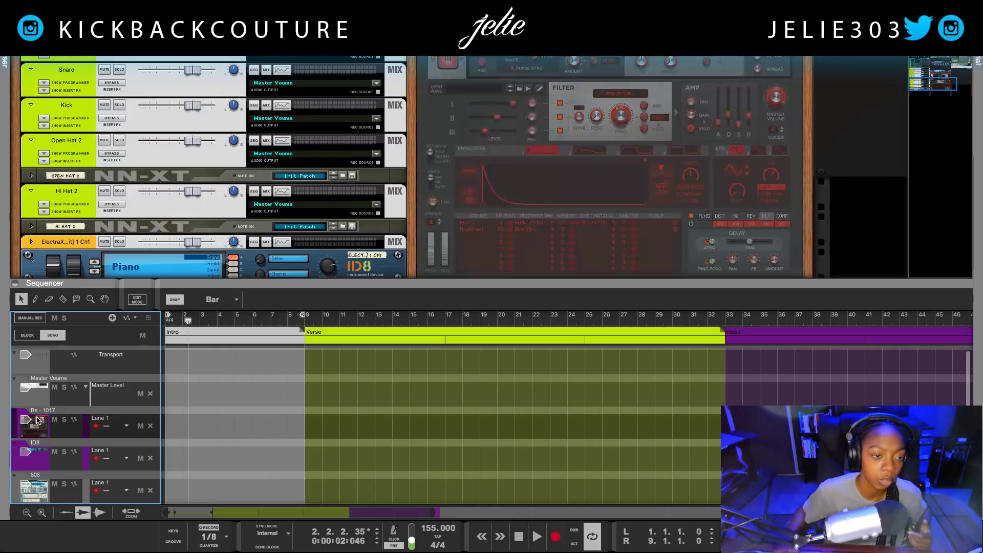
pyautogui.moveTo(134, 288); pyautogui.dragTo(122, 135)
pyautogui.click(37, 321)
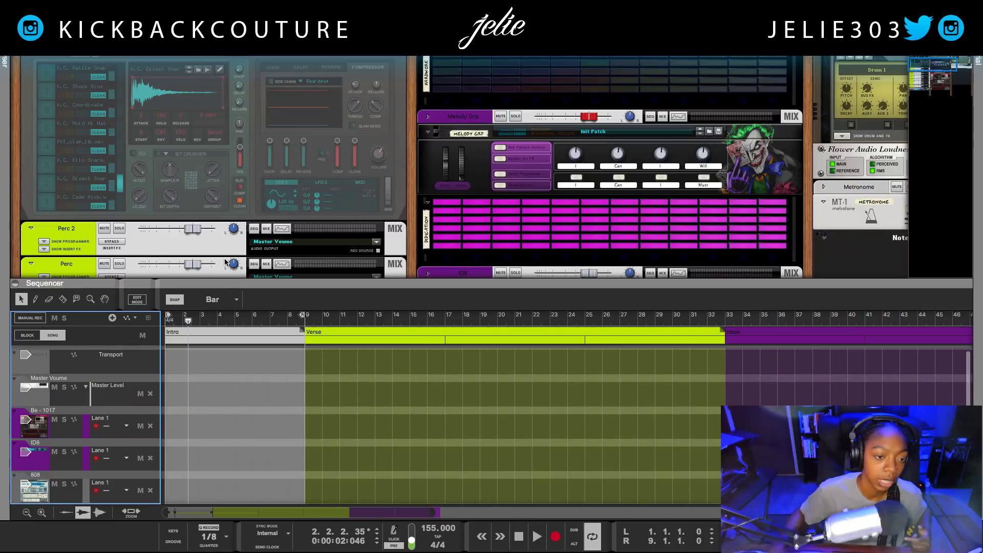
pyautogui.moveTo(223, 284); pyautogui.dragTo(240, 547)
pyautogui.scroll(3, 261, 398)
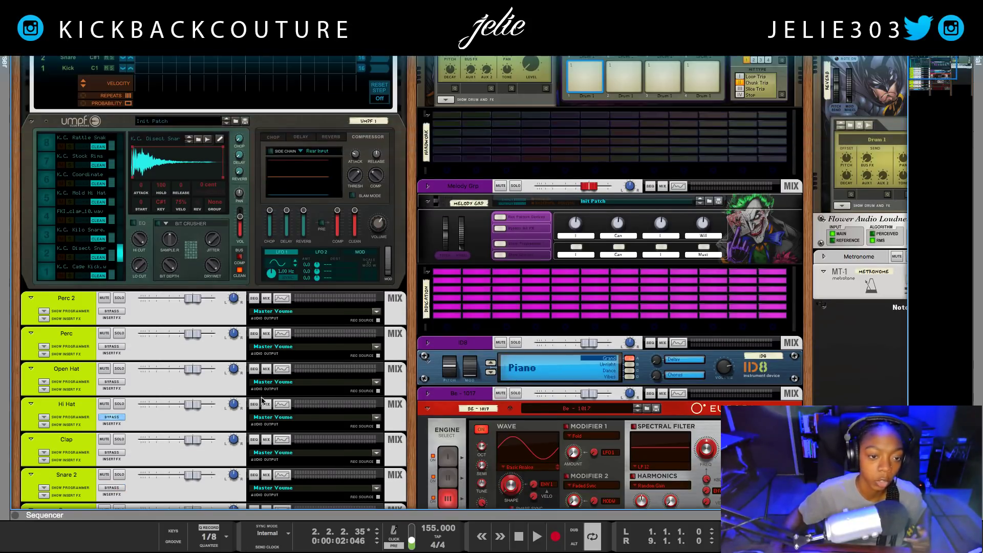
# Try the Perc 2 mix channel's links to its sequencer track and its mixer channel.
pyautogui.click(255, 299)
pyautogui.moveTo(266, 281); pyautogui.dragTo(278, 376)
pyautogui.click(267, 298)
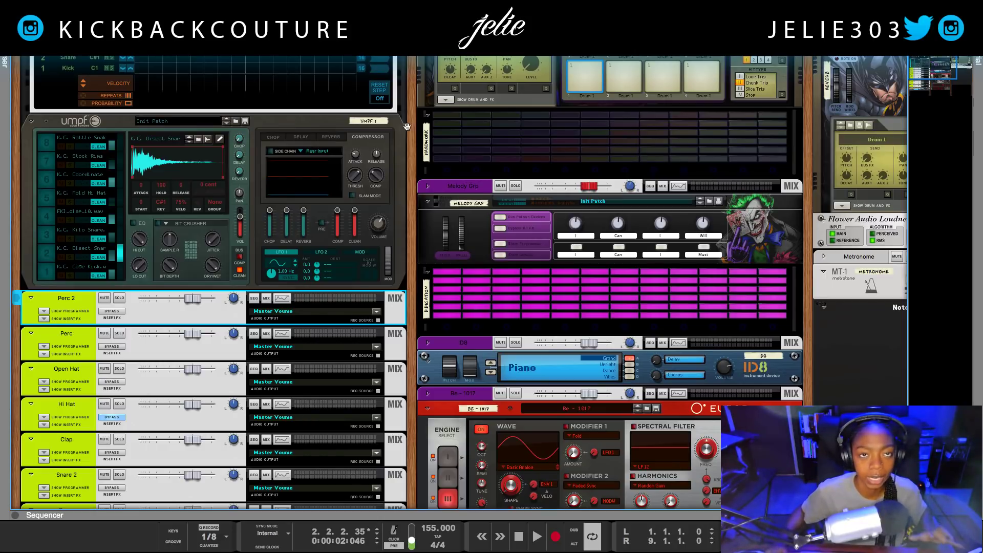
# Show the insert effects section of the Kick mix channel in the rack.
pyautogui.scroll(-2, 447, 205)
pyautogui.scroll(-4, 445, 205)
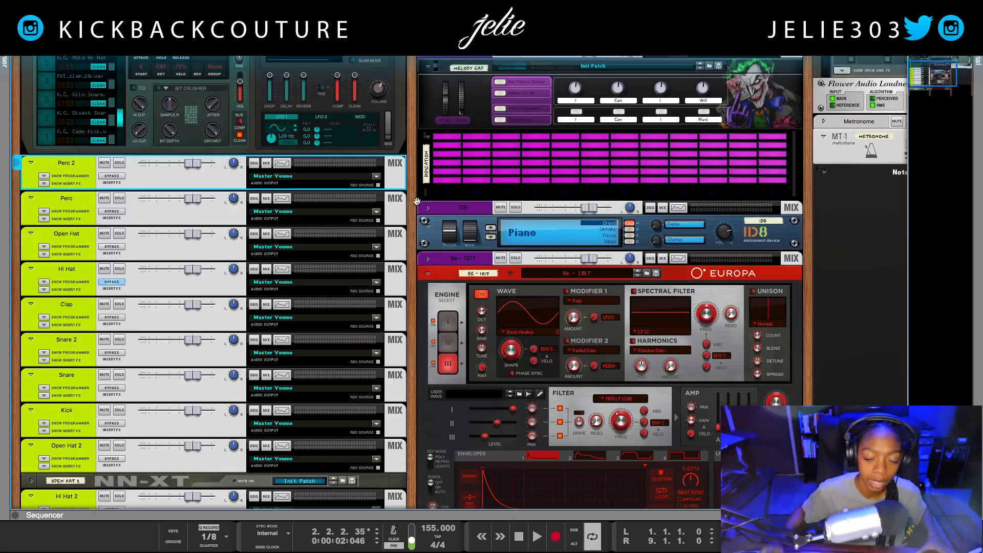
pyautogui.scroll(-8, 412, 199)
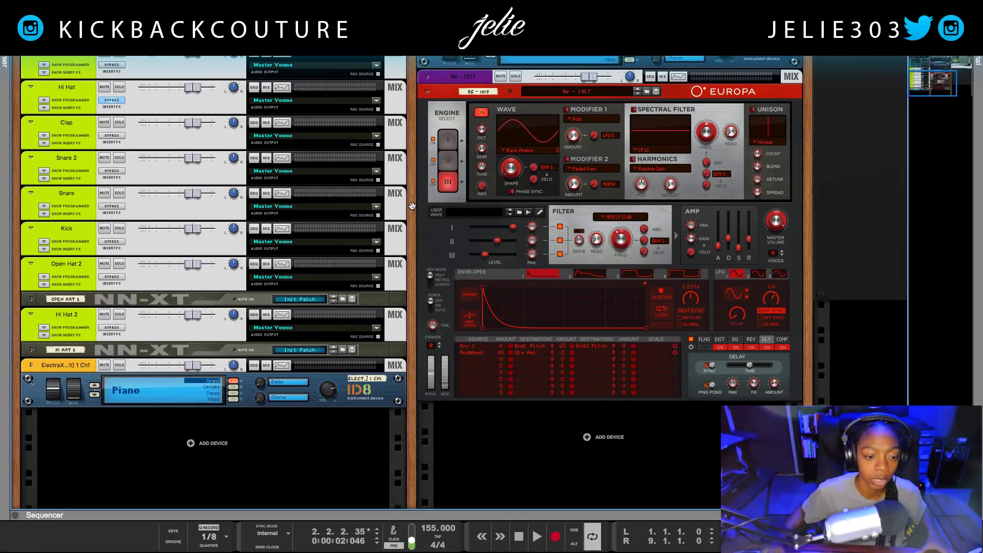
pyautogui.click(44, 249)
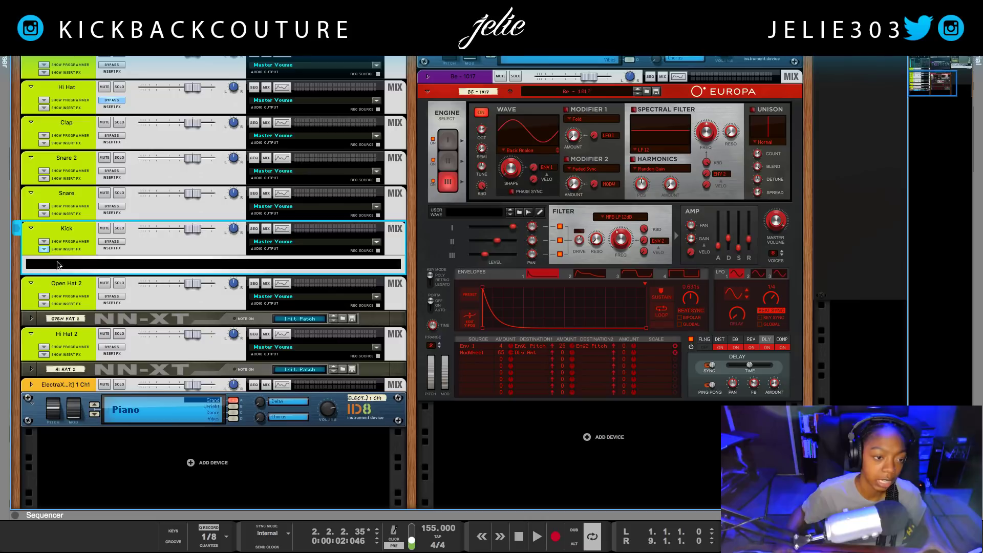
# Open the browser's effects list and add a Pulveriser to the Kick channel's insert effects.
pyautogui.press('F3')
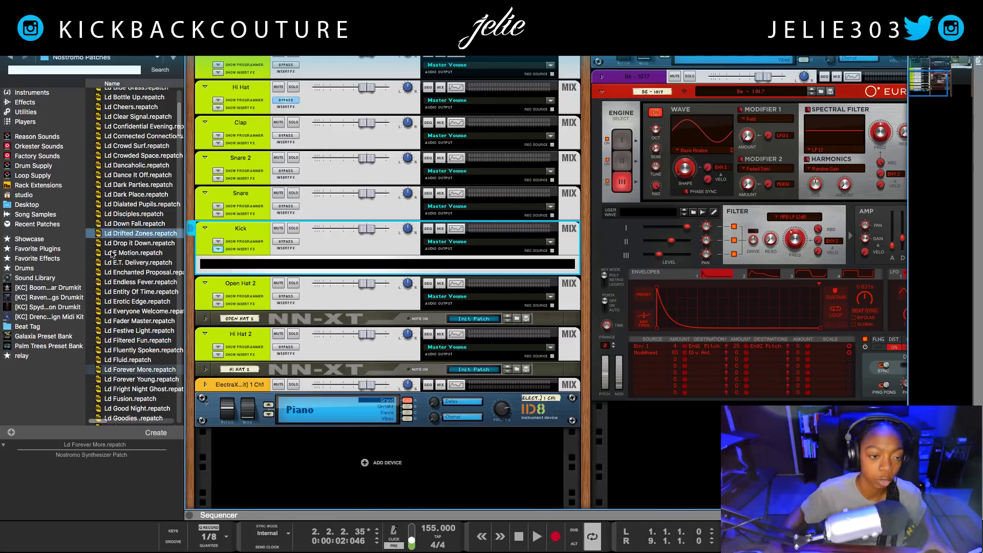
pyautogui.click(45, 92)
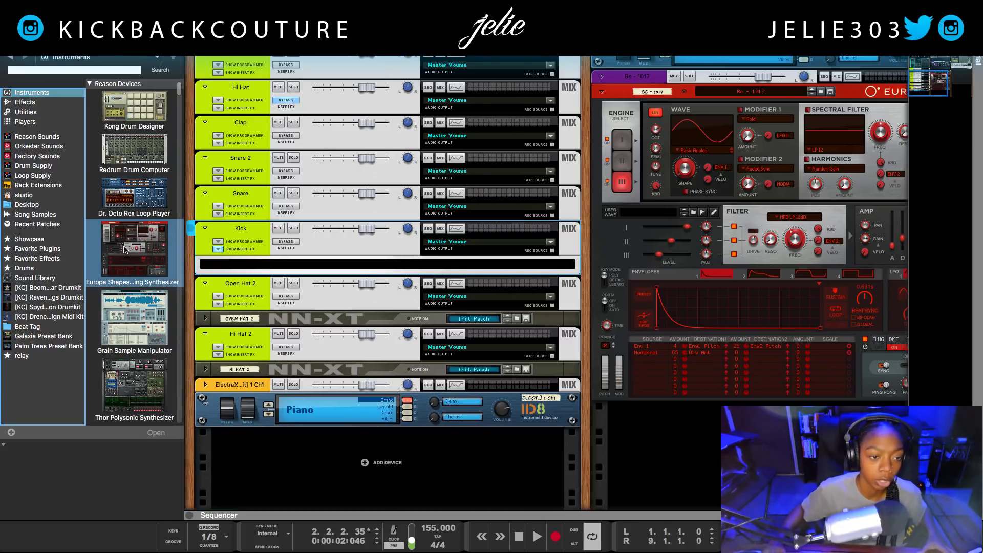
pyautogui.click(26, 102)
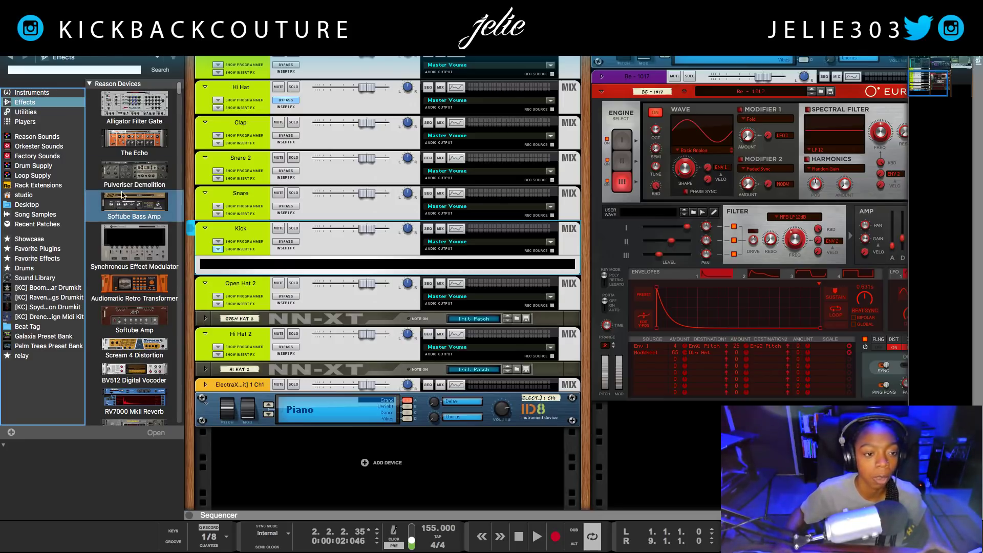
pyautogui.moveTo(136, 177); pyautogui.dragTo(275, 267)
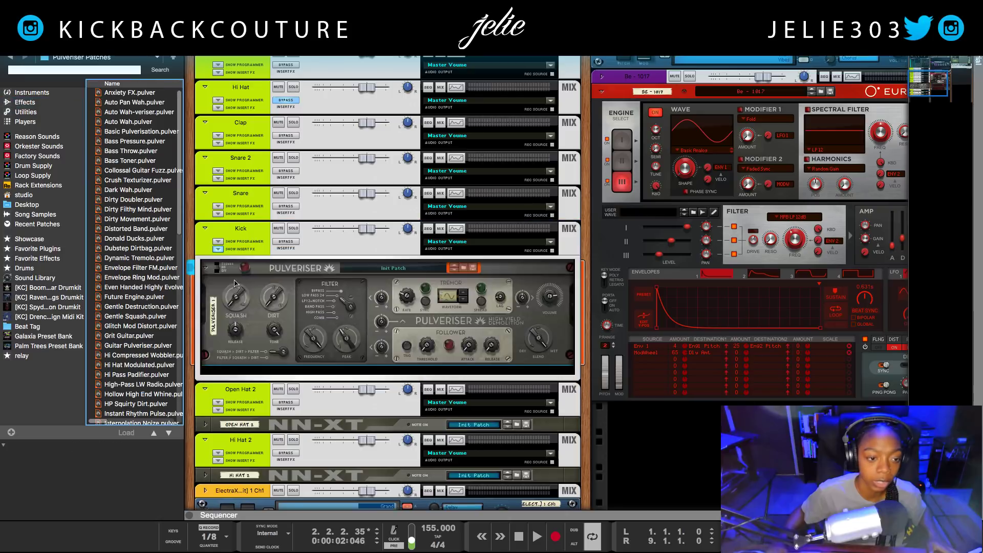
# Add Audiomatic Retro Transformer below the Pulveriser in the Kick inserts, and insert Scream 4 Distortion between the two.
pyautogui.click(18, 60)
pyautogui.moveTo(134, 284); pyautogui.dragTo(272, 361)
pyautogui.moveTo(134, 345); pyautogui.dragTo(296, 364)
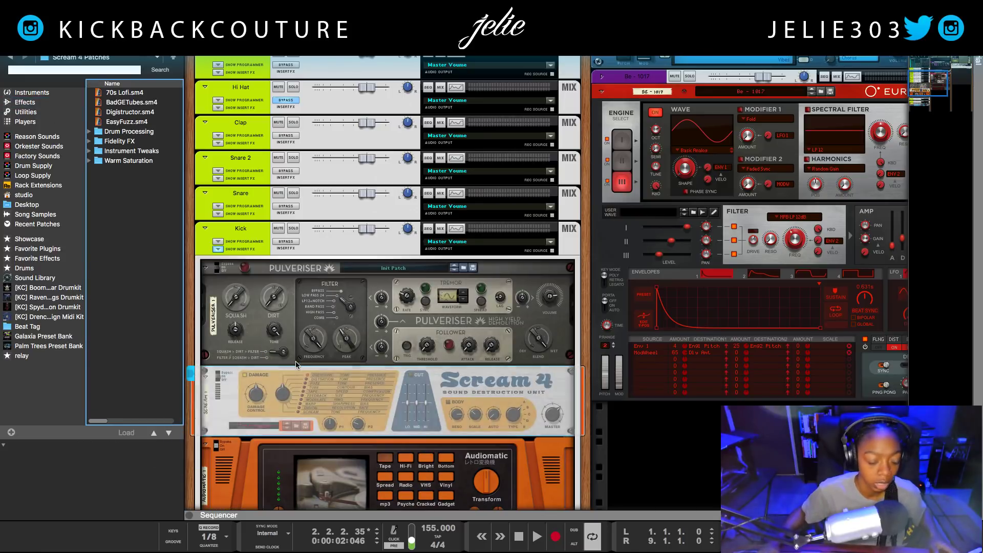
# Check the cabling of the Kick channel's three insert effects on the rear of the rack, and return to the front.
pyautogui.press('Tab')
pyautogui.scroll(-5, 358, 348)
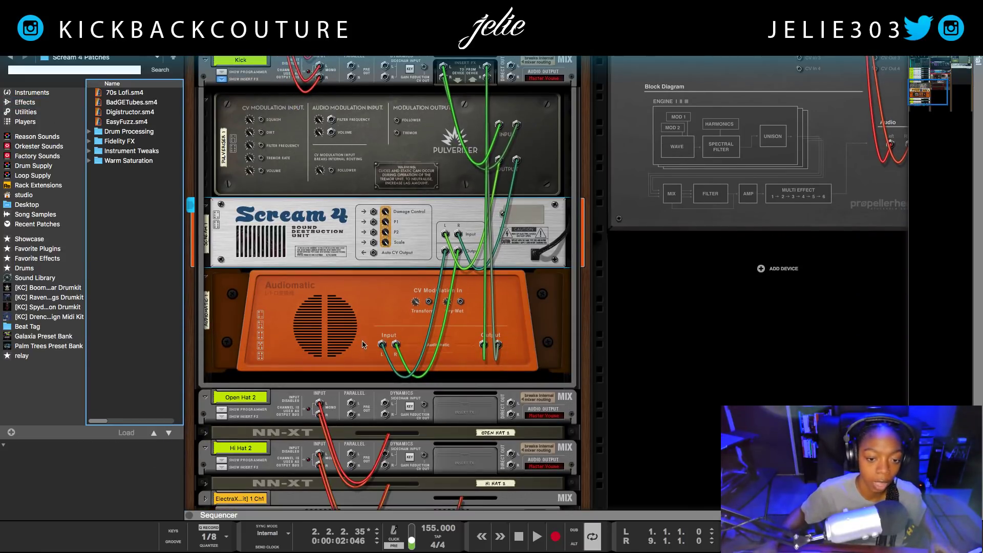
pyautogui.press('Tab')
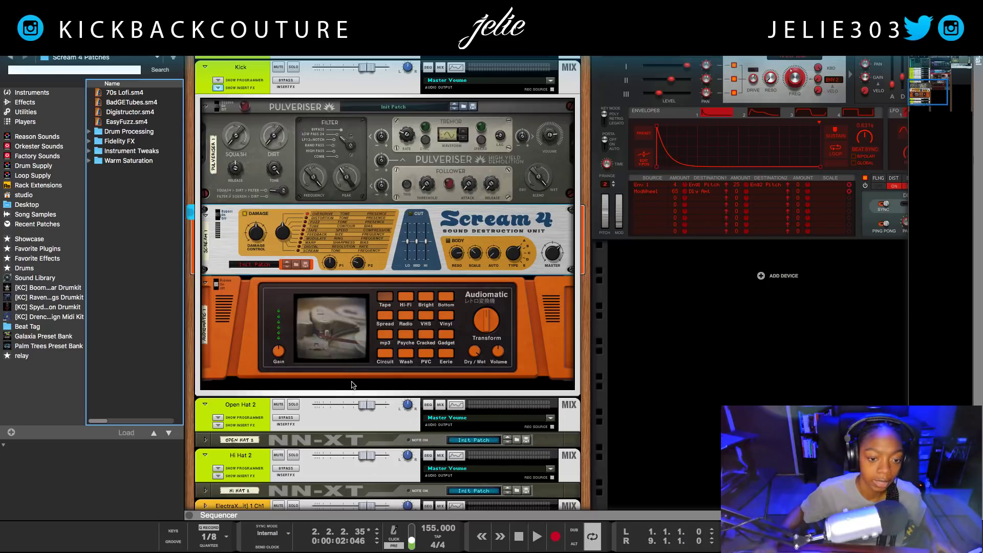
# Add the Illformed Glitch2 effect at the end of the Kick insert chain and check its cabling on the rack's rear.
pyautogui.rightClick(352, 385)
pyautogui.moveTo(371, 337)
pyautogui.moveTo(526, 335)
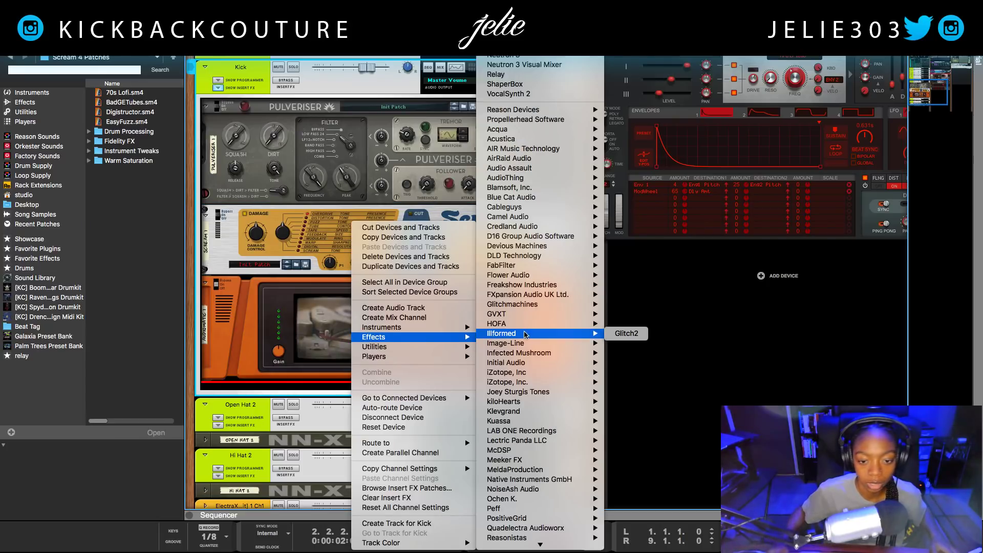
pyautogui.click(614, 333)
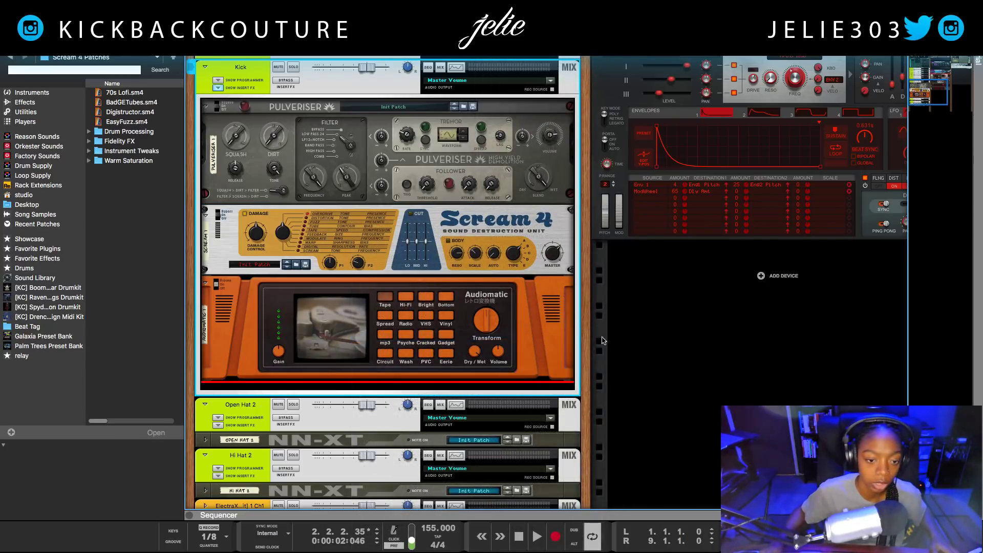
pyautogui.press('Tab')
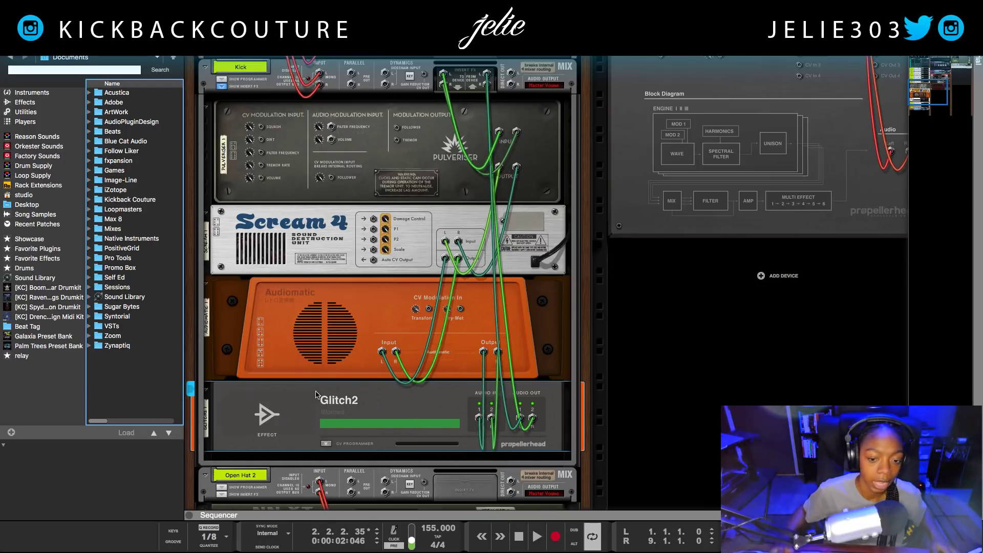
pyautogui.press('Tab')
# Move Glitch2 between Scream 4 and Audiomatic, check its rear cabling, and return to the rack's front.
pyautogui.moveTo(298, 407); pyautogui.dragTo(331, 301)
pyautogui.press('Tab')
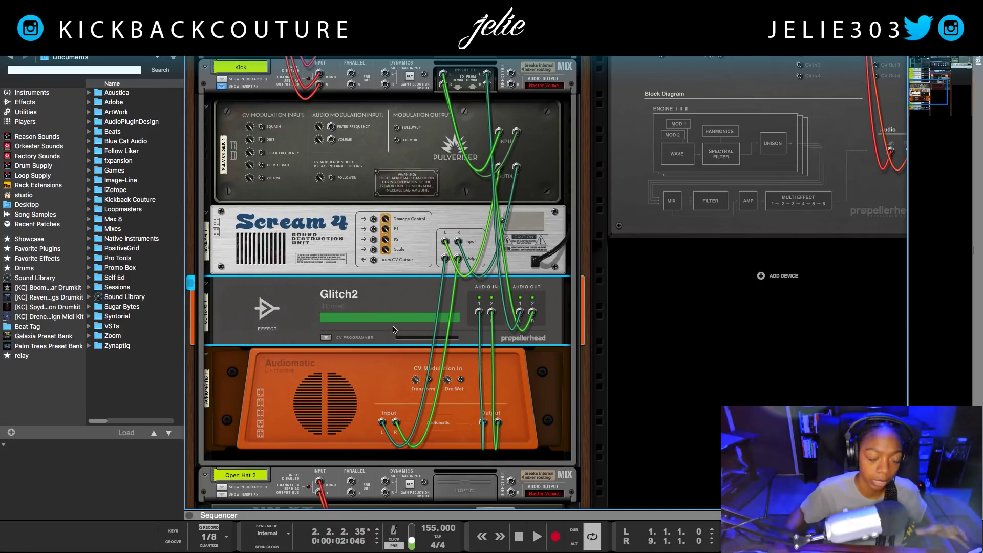
pyautogui.press('Tab')
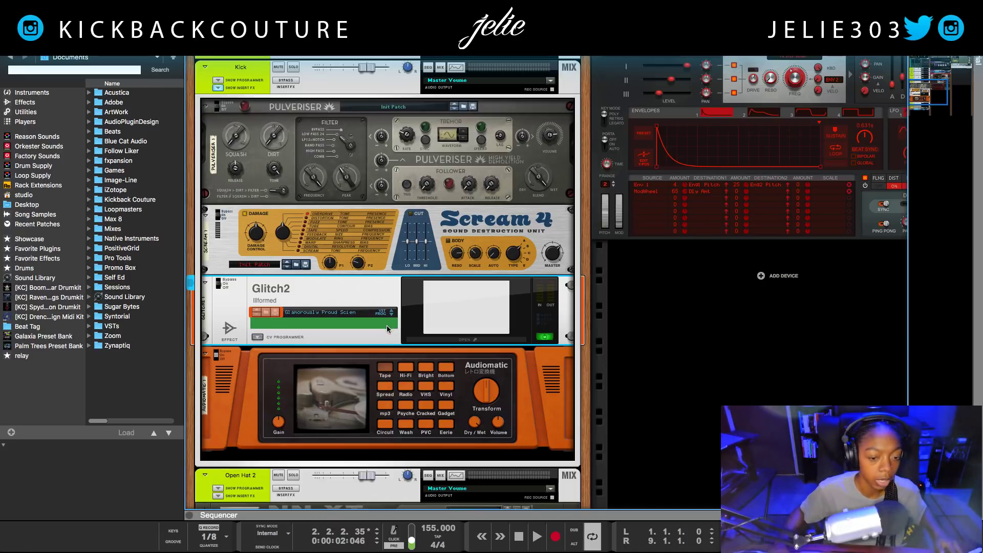
pyautogui.click(28, 94)
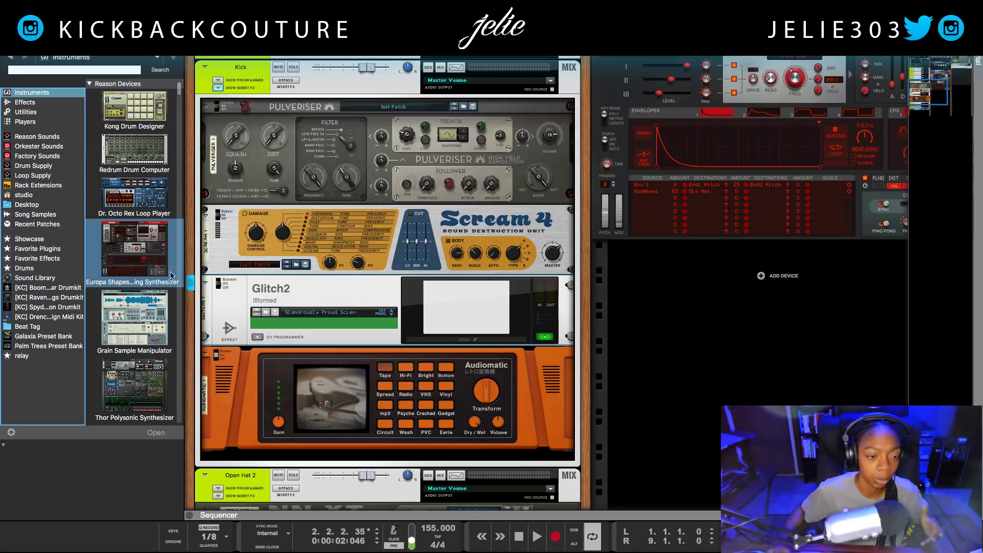
pyautogui.rightClick(660, 328)
pyautogui.moveTo(712, 400)
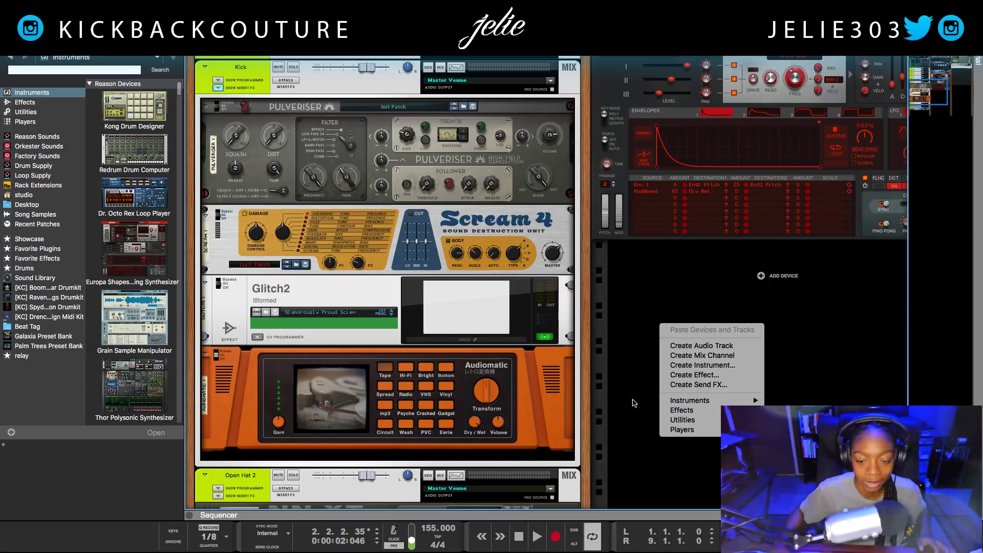
pyautogui.click(609, 397)
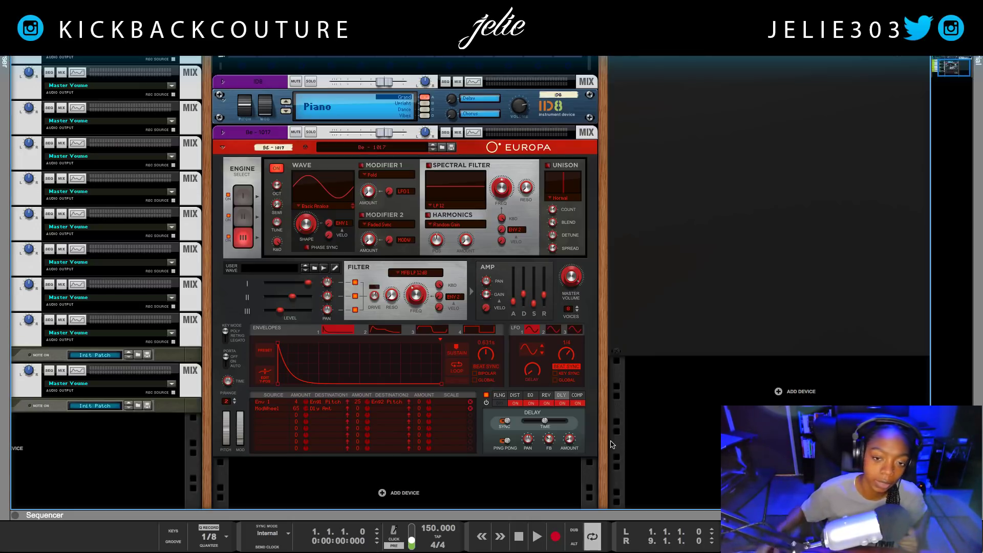
# Create an External MIDI Instrument device directly below the Europa synth in the rack.
pyautogui.scroll(-2, 613, 445)
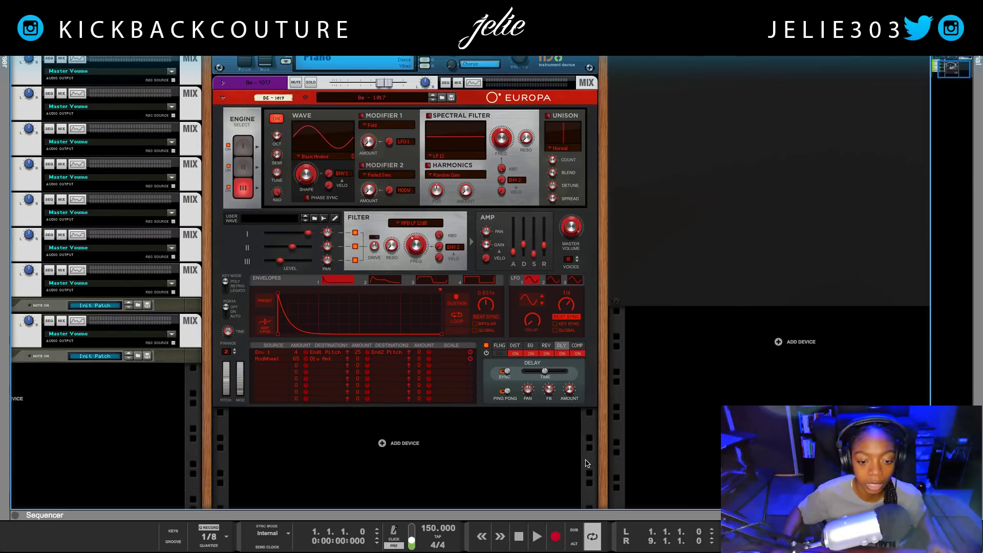
pyautogui.rightClick(406, 451)
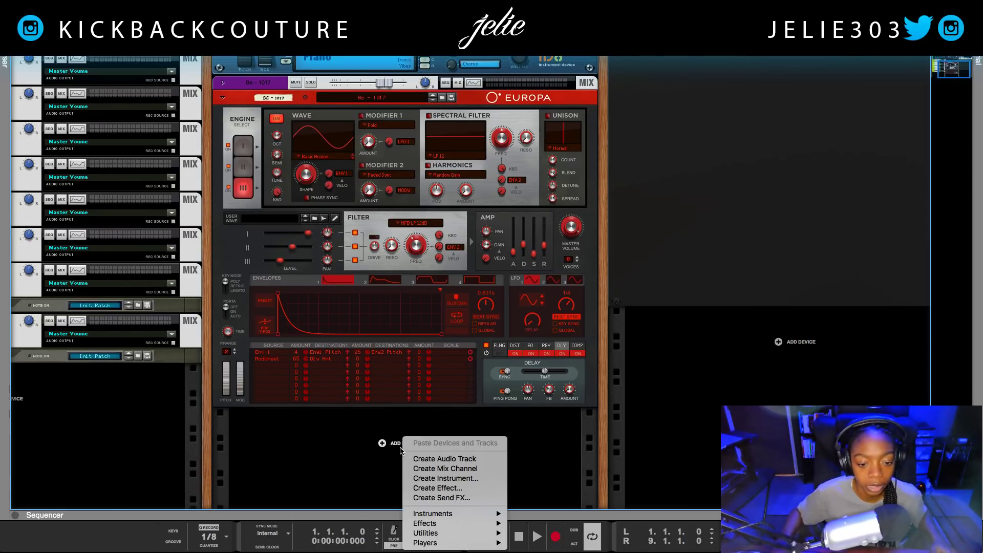
pyautogui.moveTo(430, 516)
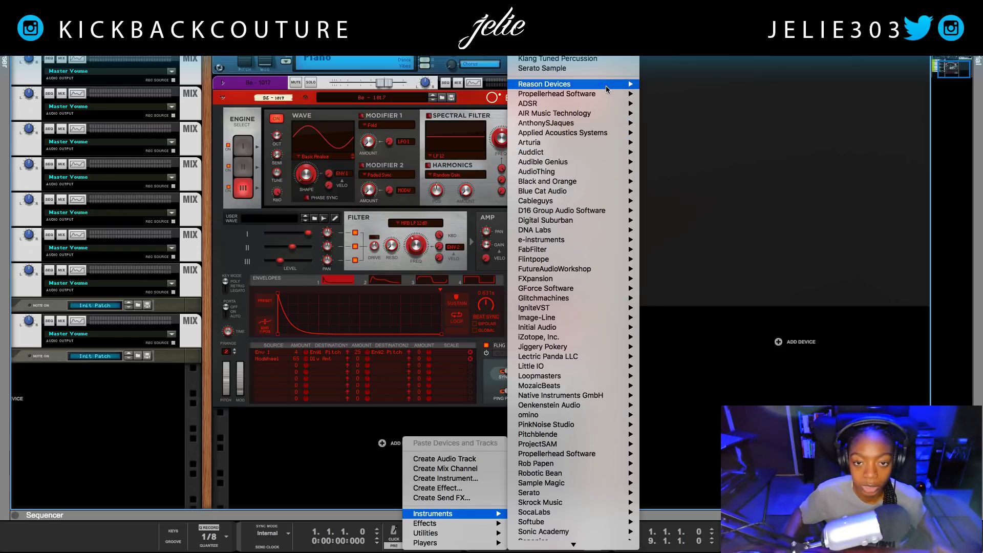
pyautogui.moveTo(573, 84)
pyautogui.click(714, 280)
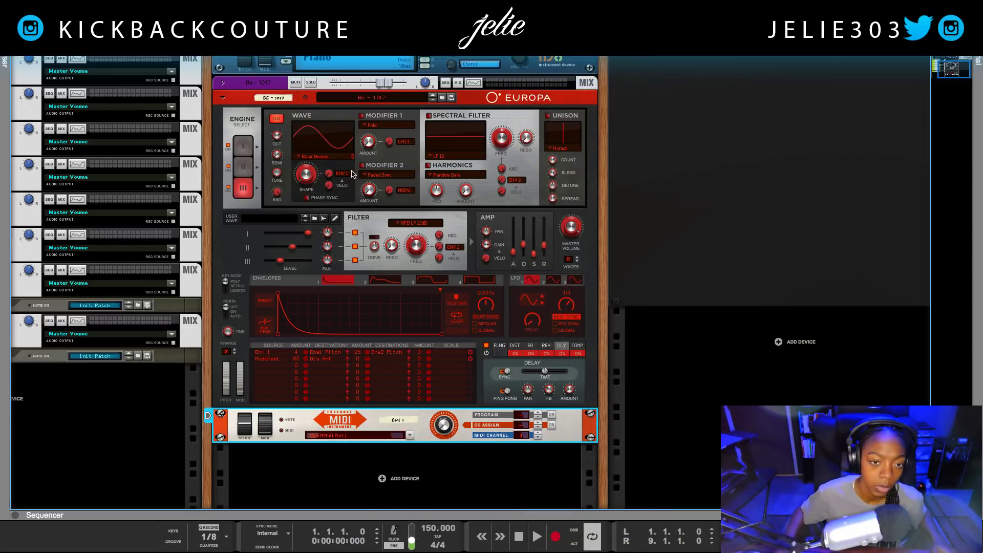
# Set the External MIDI Instrument's MIDI output to IAC Driver Patch Flip.
pyautogui.click(313, 113)
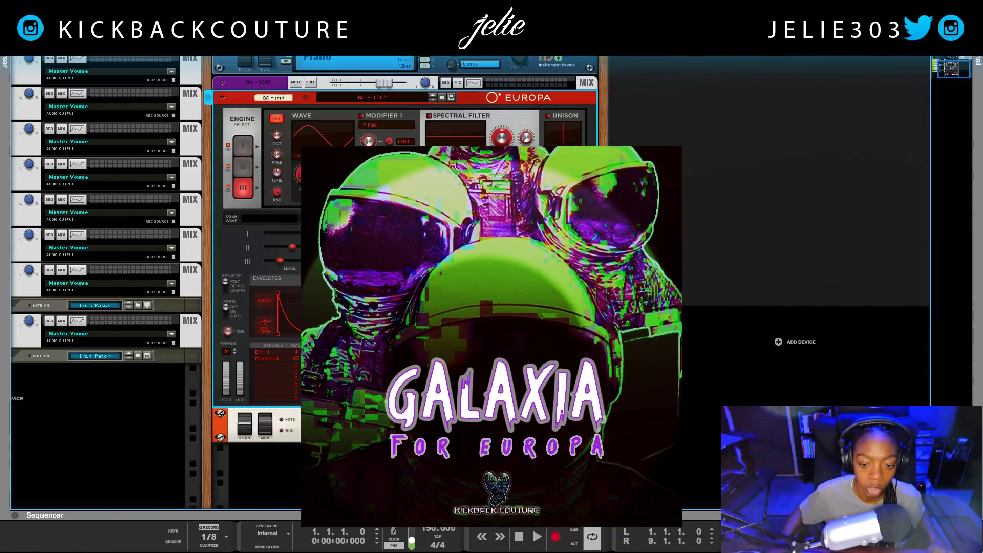
pyautogui.click(404, 425)
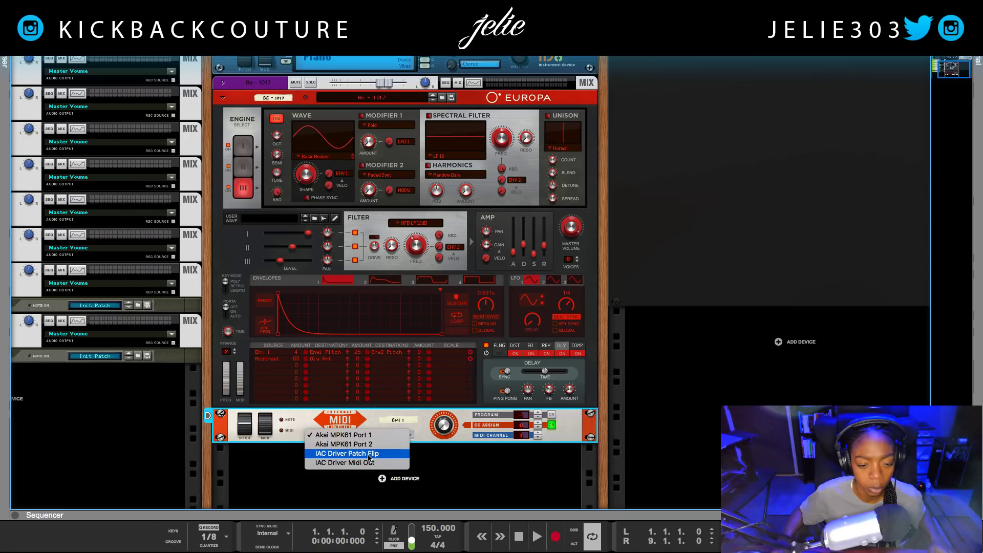
pyautogui.click(368, 457)
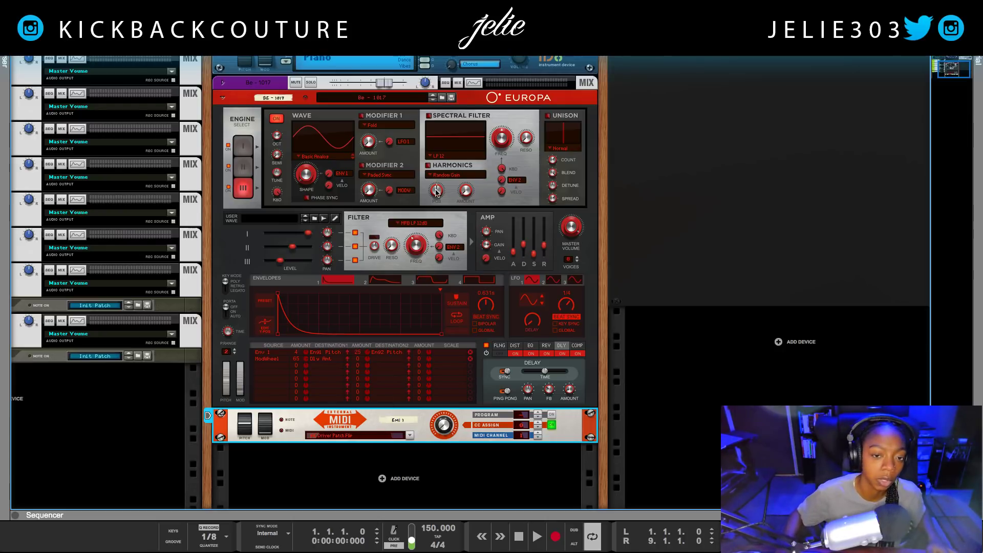
# Map Europa's patch-select arrow with a remote override to control Ch1-CC 00 on the IAC Driver Patch Flip surface.
pyautogui.click(429, 110)
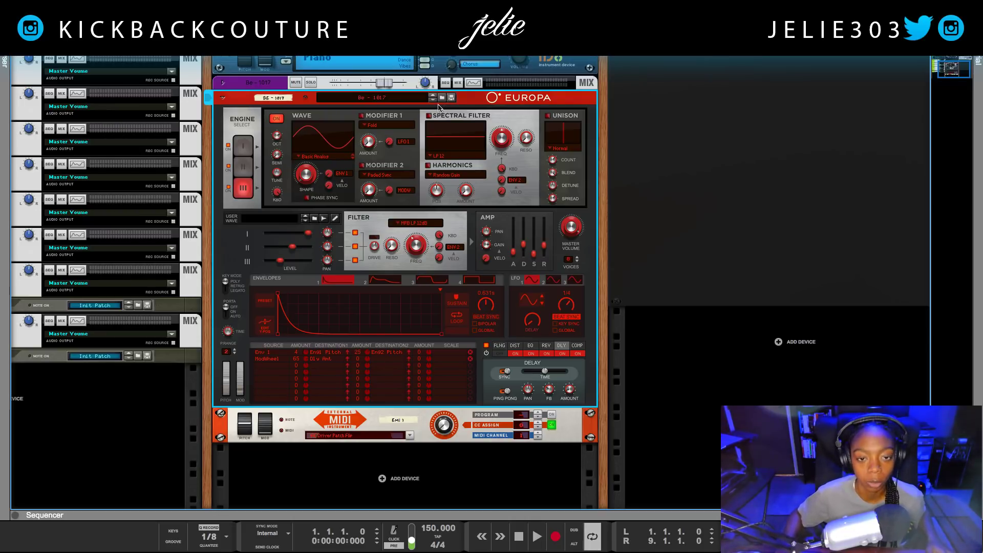
pyautogui.rightClick(434, 101)
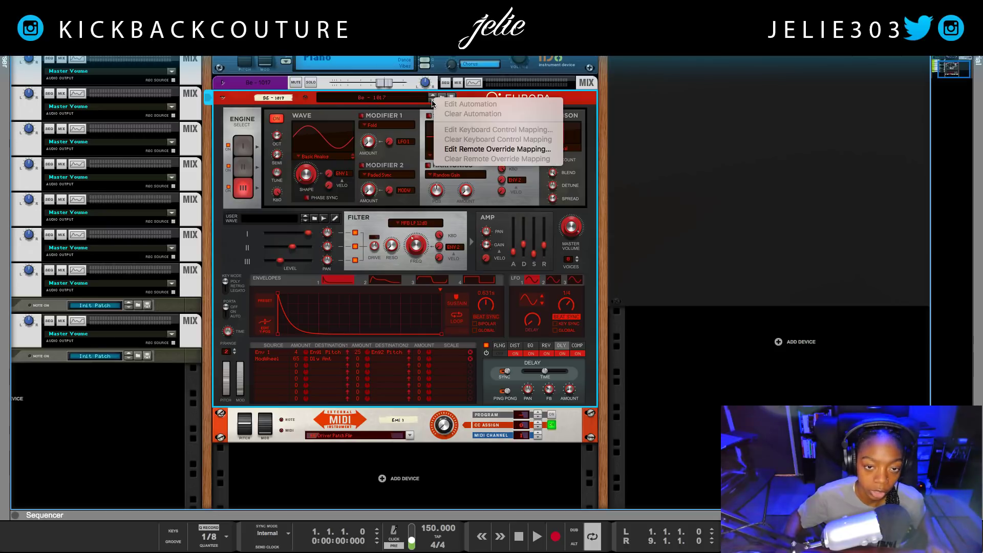
pyautogui.click(465, 150)
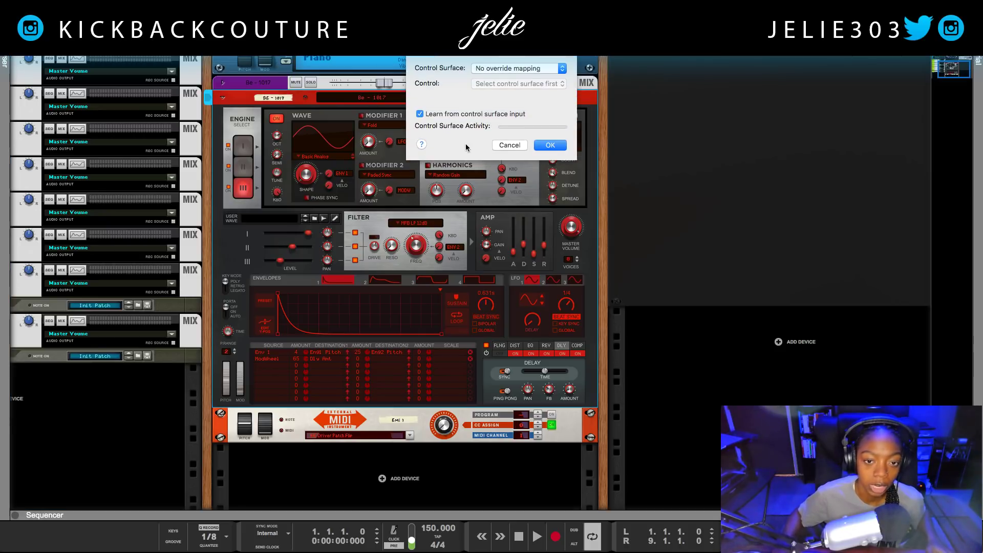
pyautogui.click(547, 70)
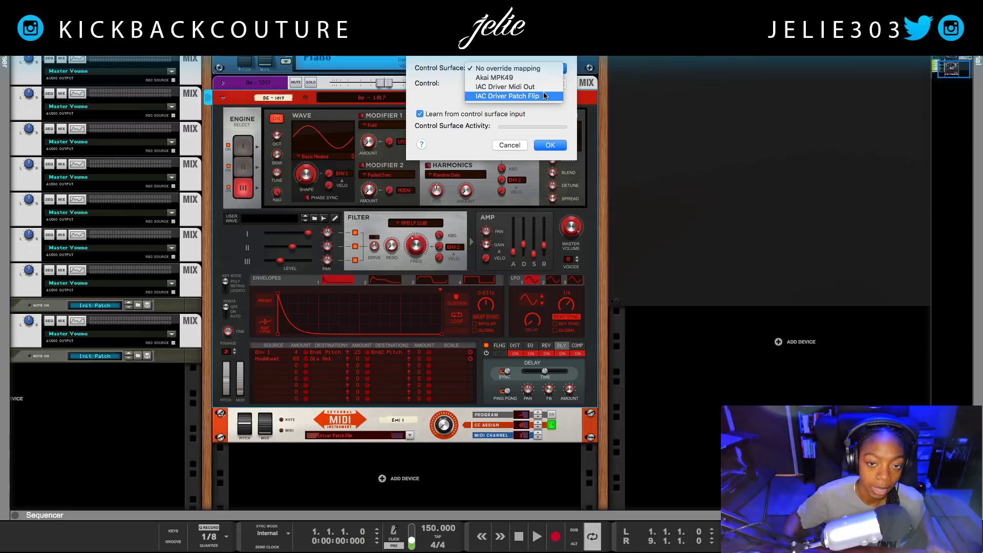
pyautogui.click(544, 96)
pyautogui.click(538, 83)
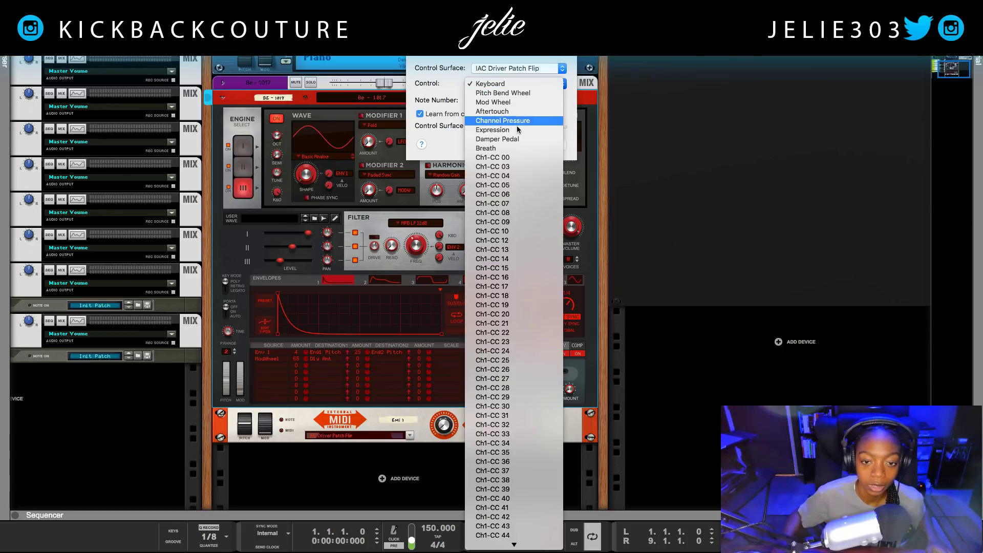
pyautogui.click(523, 159)
pyautogui.click(547, 146)
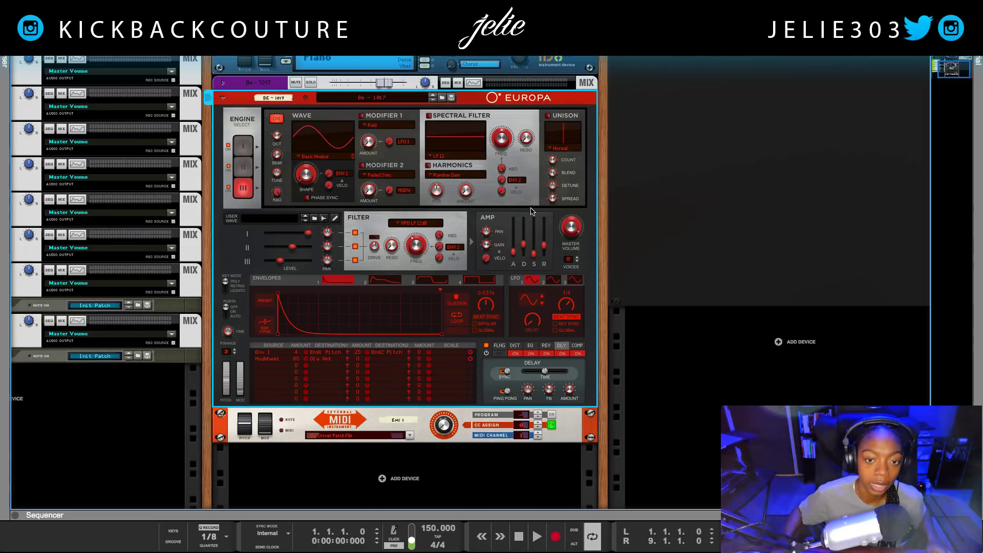
# Show the sequencer and add a CC 0 automation lane to the EMI 1 track.
pyautogui.press('F7')
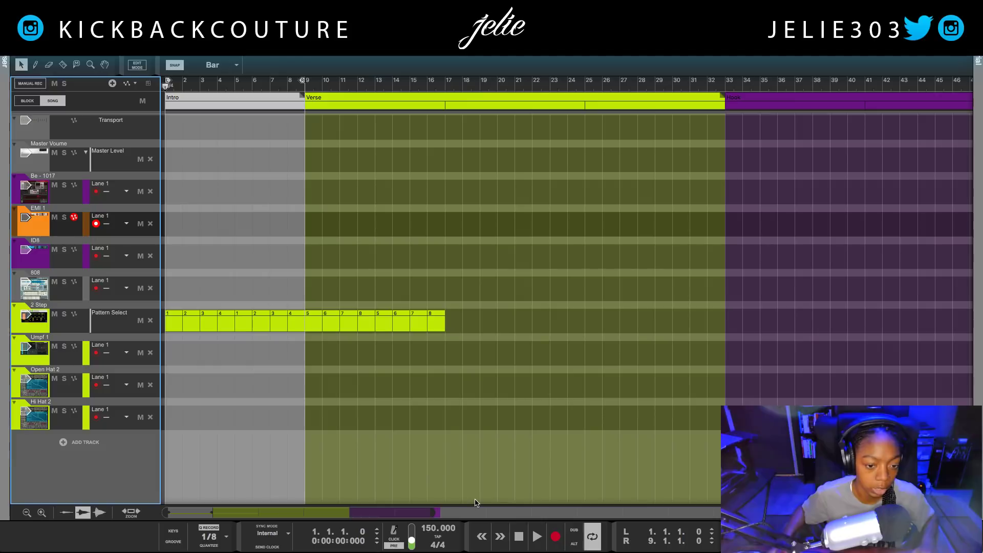
pyautogui.press('w')
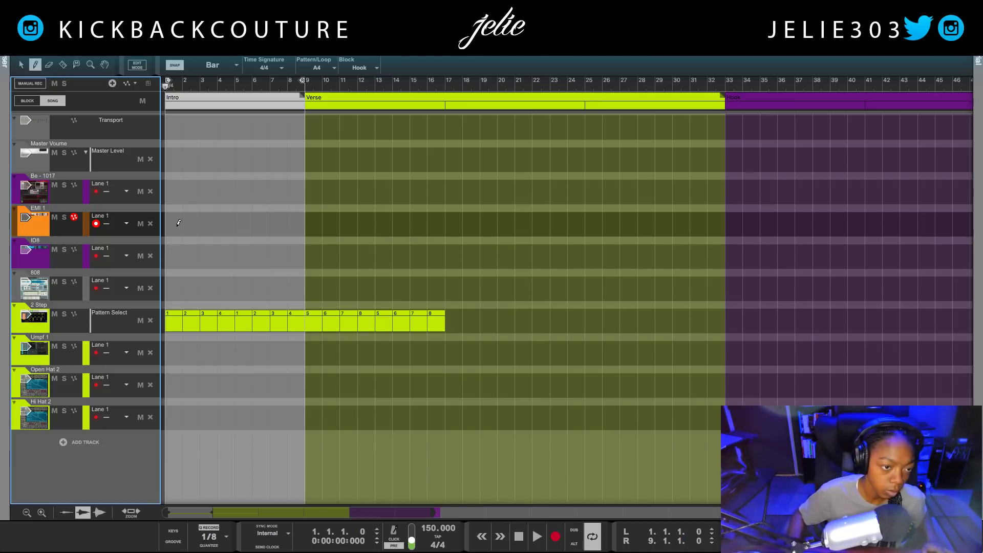
pyautogui.click(136, 84)
pyautogui.moveTo(200, 122)
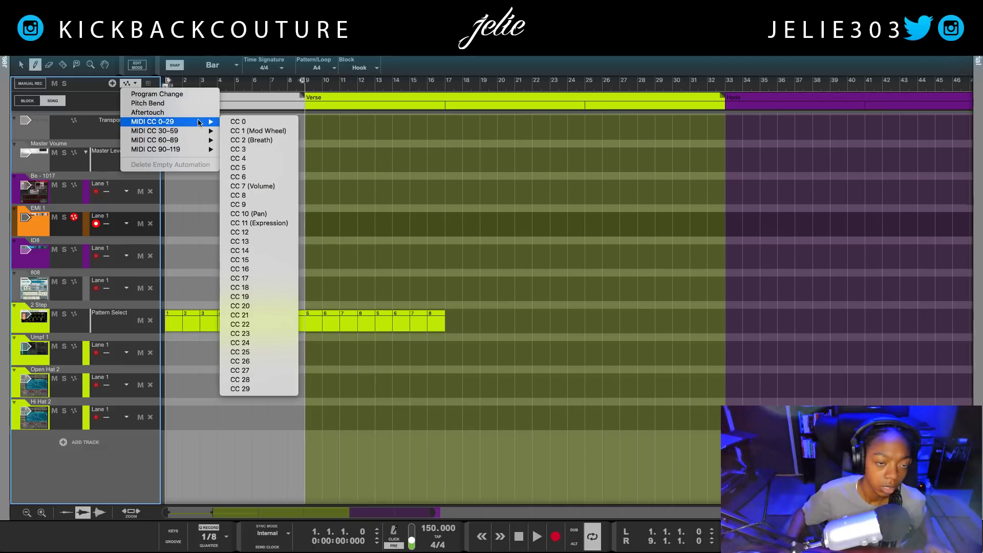
pyautogui.click(256, 123)
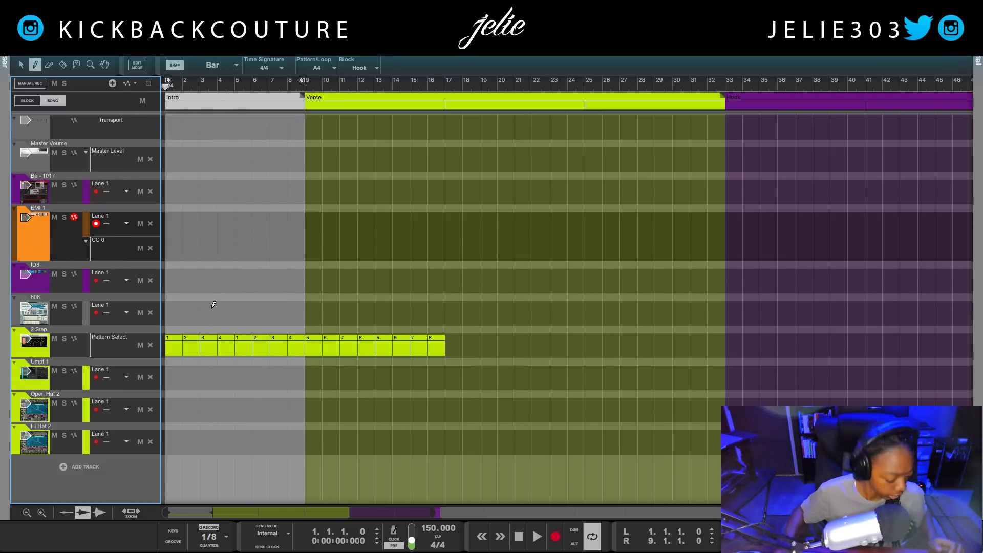
# Draw an eight-bar automation clip over the Intro in EMI 1's CC 0 lane and open it for inline editing.
pyautogui.moveTo(165, 249); pyautogui.dragTo(305, 253)
pyautogui.press('q')
pyautogui.doubleClick(266, 255)
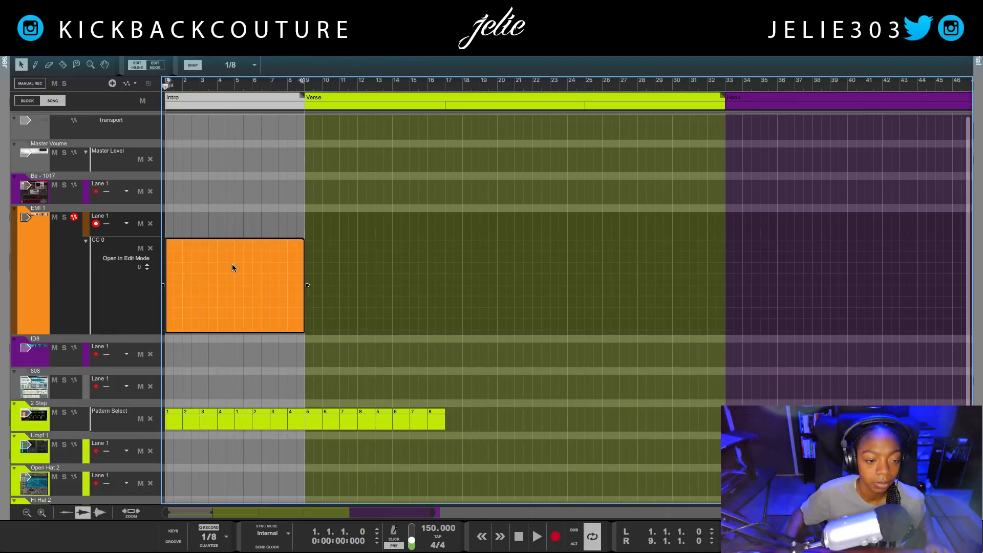
# Add four CC 0 automation points alternating between 0 and 127, starting with 0 at 2.4.3 and 127 at 3.3.1.
pyautogui.press('w')
pyautogui.click(200, 329)
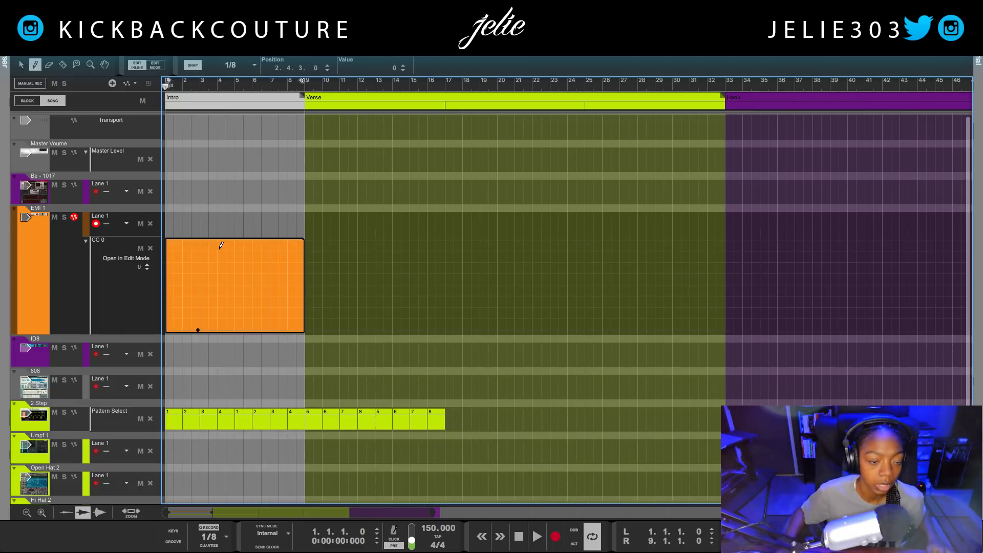
pyautogui.click(210, 239)
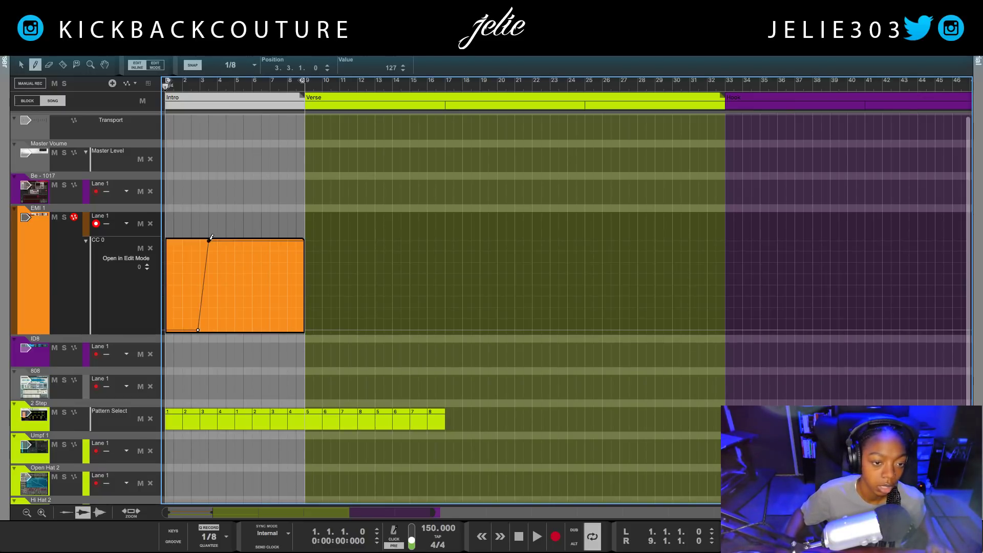
pyautogui.click(250, 330)
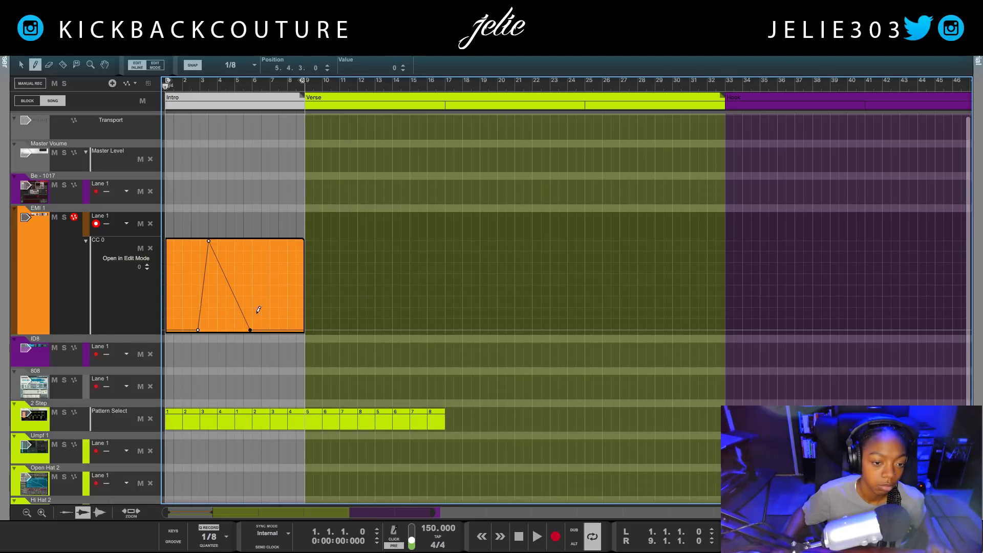
pyautogui.click(262, 238)
# Align the last two automation points to the same position, 5.4.3, to form a vertical jump.
pyautogui.press('1')
pyautogui.moveTo(275, 237)
pyautogui.mouseDown()
pyautogui.moveTo(247, 276)
pyautogui.moveTo(236, 337)
pyautogui.mouseUp()
pyautogui.click(333, 68)
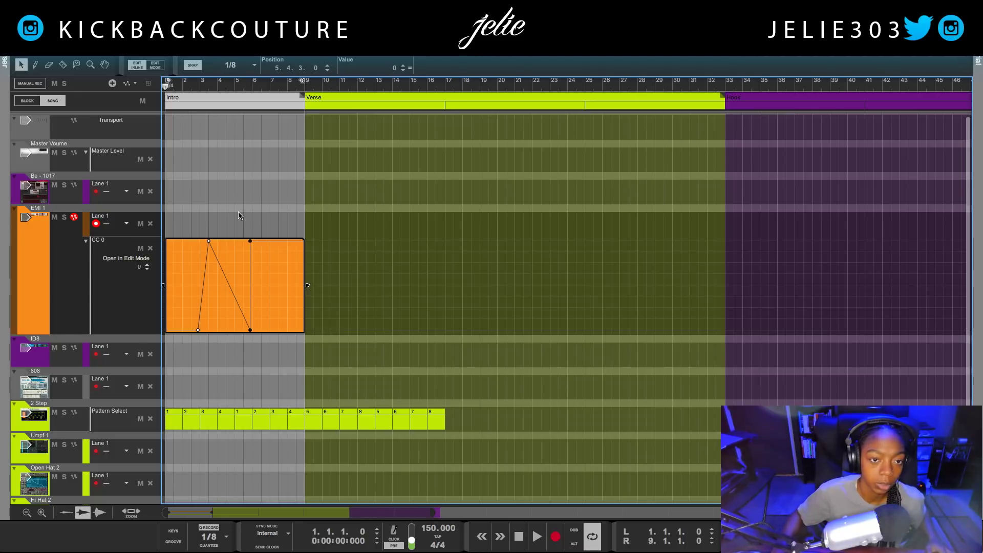
# Align the first two automation points to position 2.4.3 to form a vertical jump, and deselect them.
pyautogui.moveTo(217, 212); pyautogui.dragTo(205, 251)
pyautogui.doubleClick(213, 248)
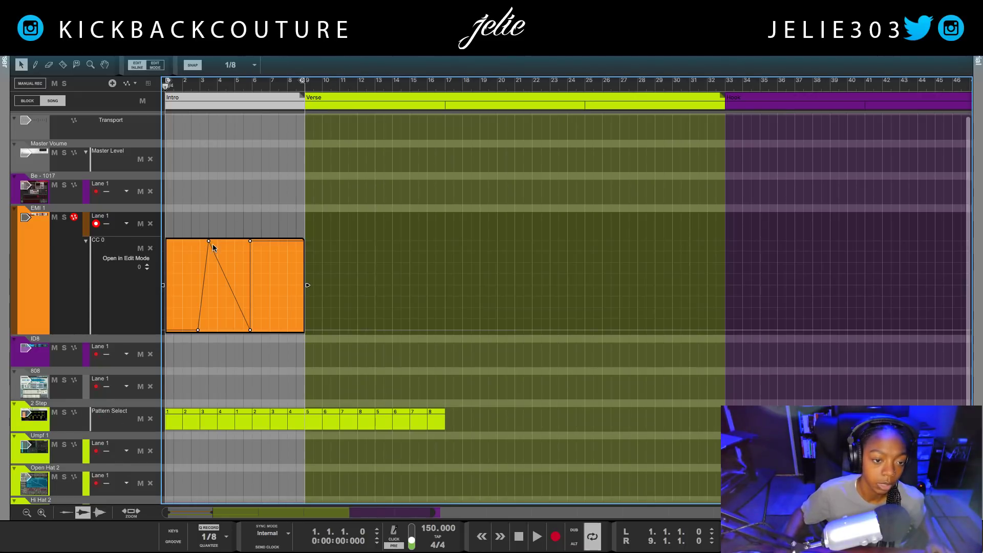
pyautogui.moveTo(190, 325); pyautogui.dragTo(190, 331)
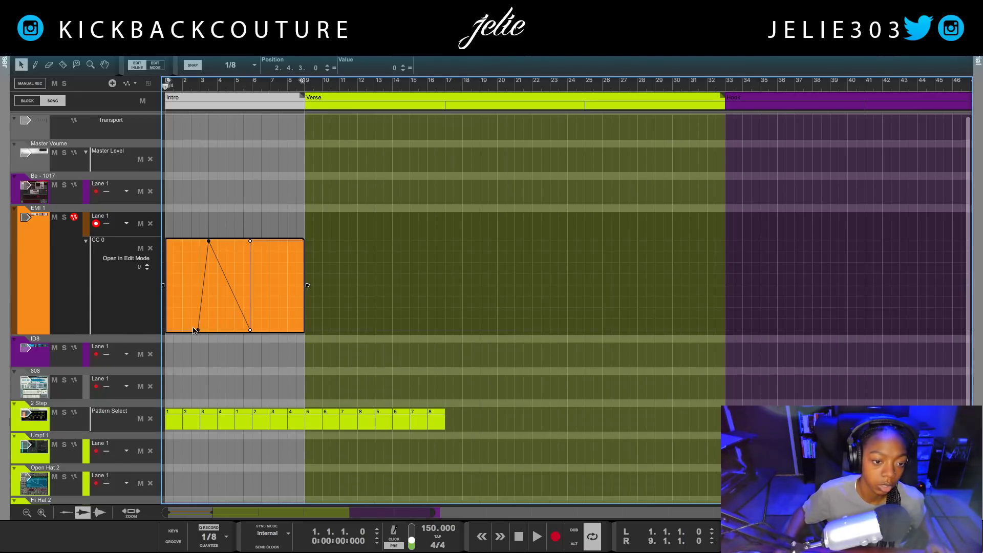
pyautogui.click(333, 69)
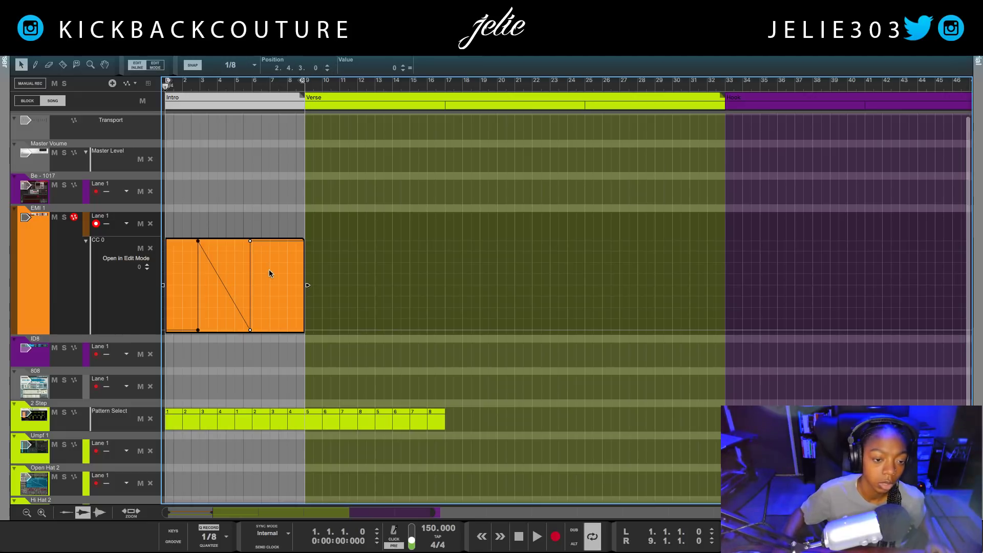
pyautogui.click(274, 283)
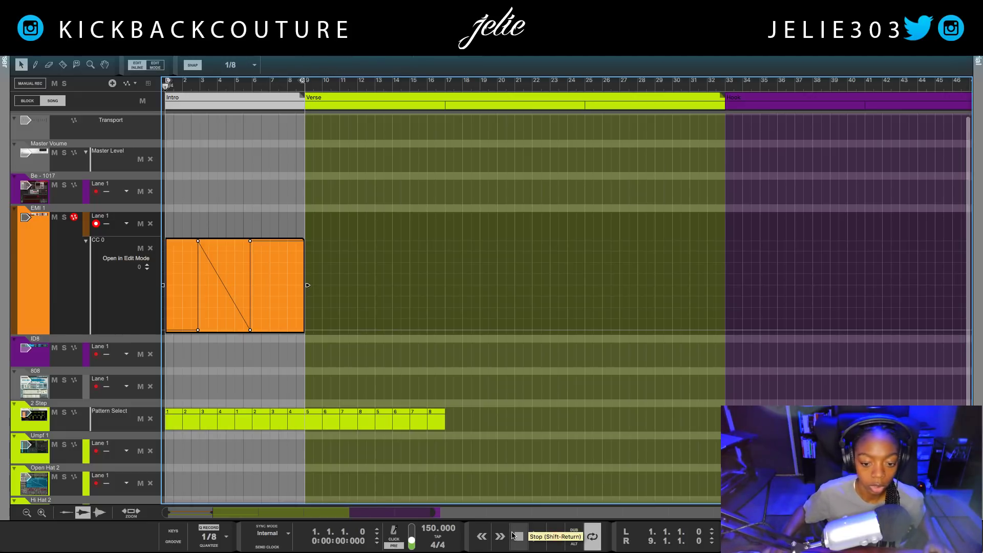
# Raise the song tempo to 360 BPM.
pyautogui.press('+')
pyautogui.press('KP_Add')
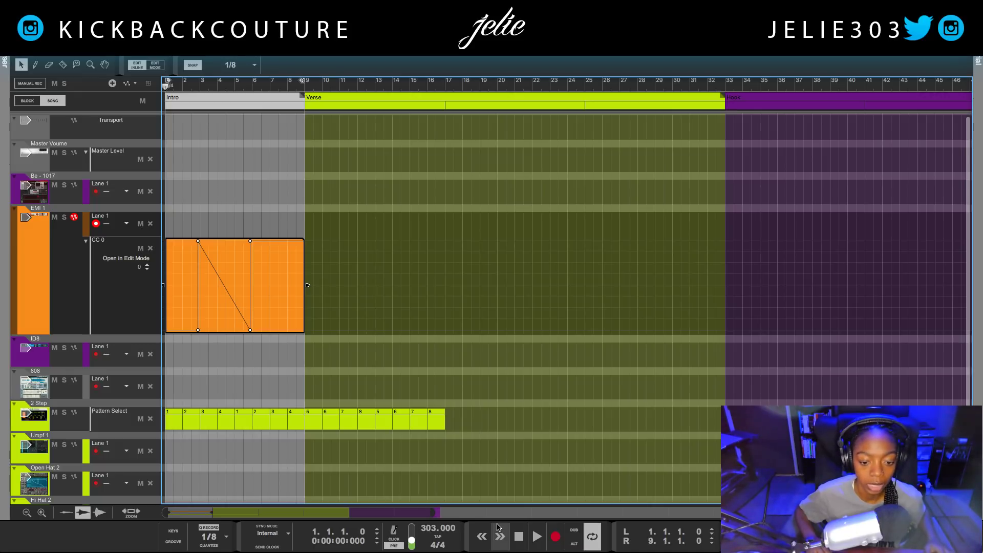
pyautogui.press('KP_Add')
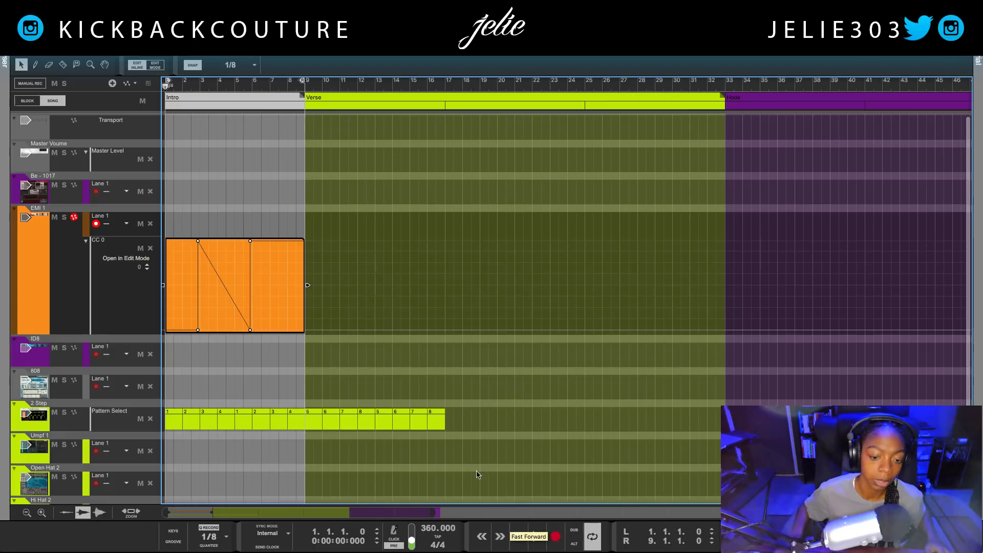
# Draw an eight-bar note clip over the Intro on the Be - 1017 track and open it in the note editor.
pyautogui.click(36, 64)
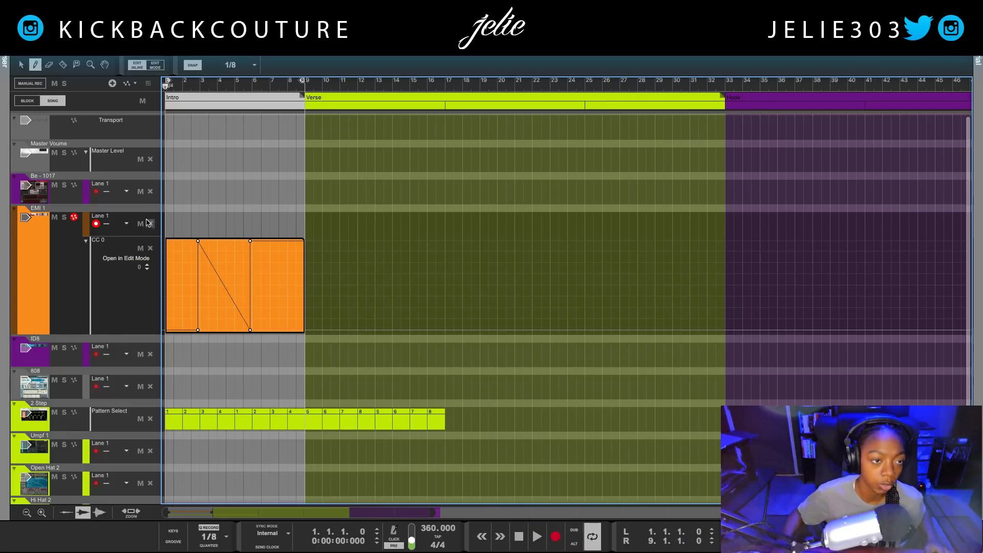
pyautogui.moveTo(166, 192); pyautogui.dragTo(304, 195)
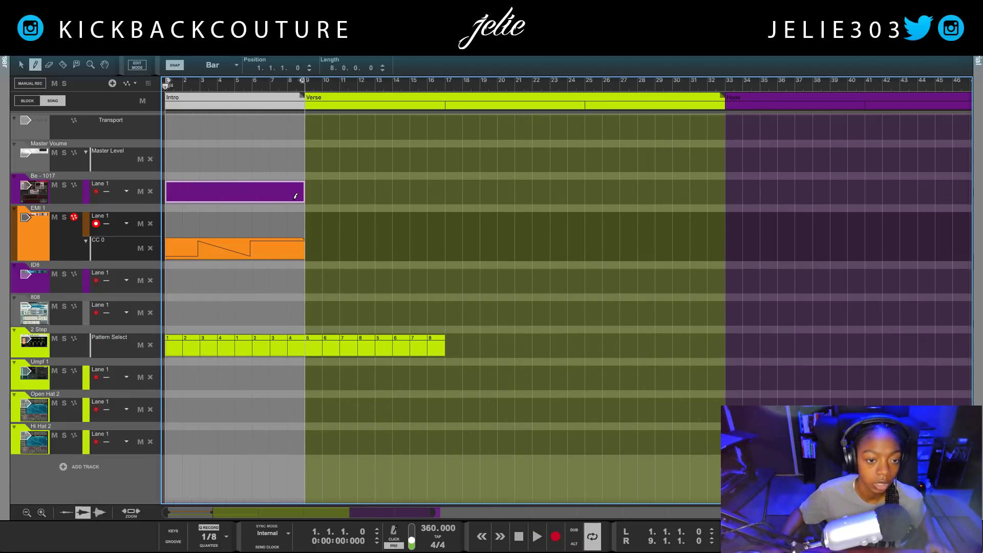
pyautogui.press('q')
pyautogui.doubleClick(238, 198)
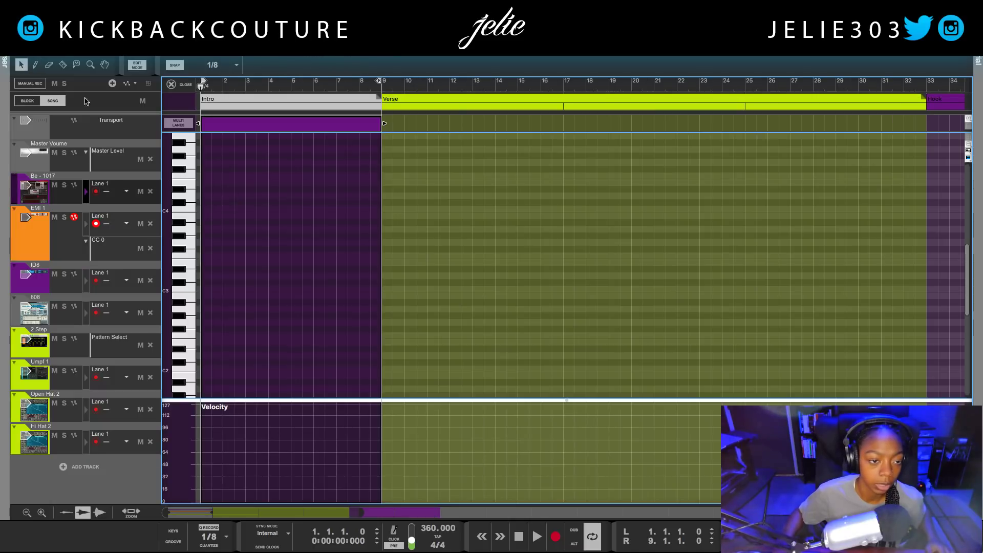
# Draw a one-bar D#4 note at the start of the clip and duplicate it to fill all eight bars.
pyautogui.click(35, 64)
pyautogui.click(204, 189)
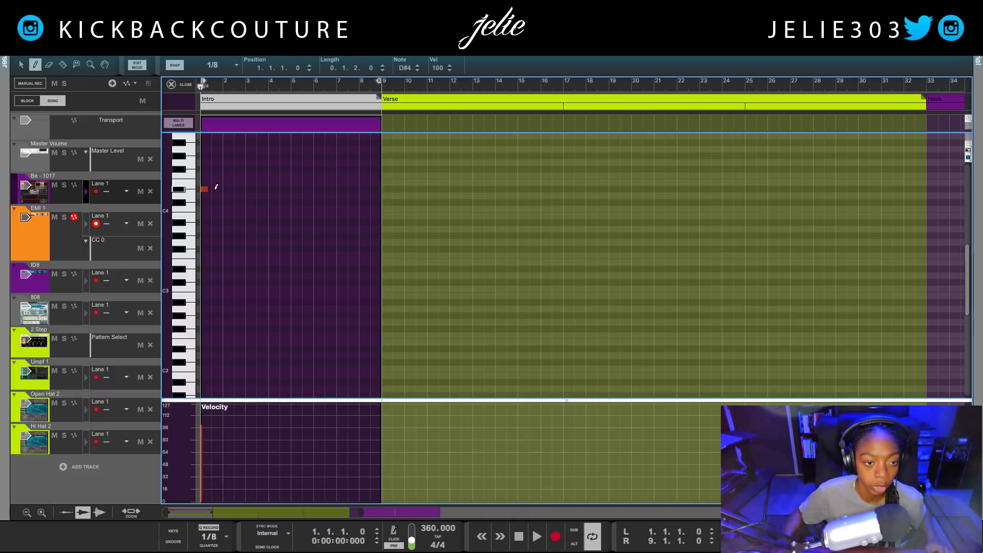
pyautogui.press('super+d')
pyautogui.press('super+d')
pyautogui.press('super+d')
pyautogui.press('super+d')
pyautogui.press('super+d')
pyautogui.press('super+d')
pyautogui.press('super+d')
# Select all the D#4 notes and copy them seven semitones up as a second row.
pyautogui.press('super+a')
pyautogui.press('q')
pyautogui.moveTo(257, 187); pyautogui.dragTo(246, 143)
pyautogui.scroll(1, 241, 158)
# Move every second note of the upper row up one semitone to B4.
pyautogui.click(235, 175)
pyautogui.click(235, 161)
pyautogui.keyDown('shift'); pyautogui.click(280, 161); pyautogui.keyUp('shift')
pyautogui.keyDown('shift'); pyautogui.click(325, 161); pyautogui.keyUp('shift')
pyautogui.moveTo(369, 160); pyautogui.dragTo(370, 154)
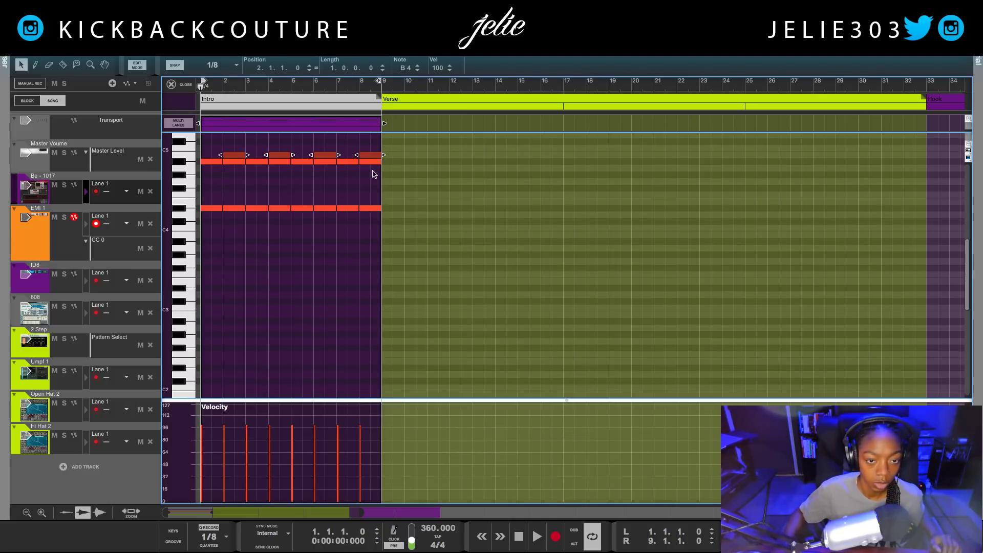
pyautogui.click(369, 161)
pyautogui.press('super+z')
pyautogui.moveTo(279, 163); pyautogui.dragTo(280, 157)
pyautogui.click(284, 178)
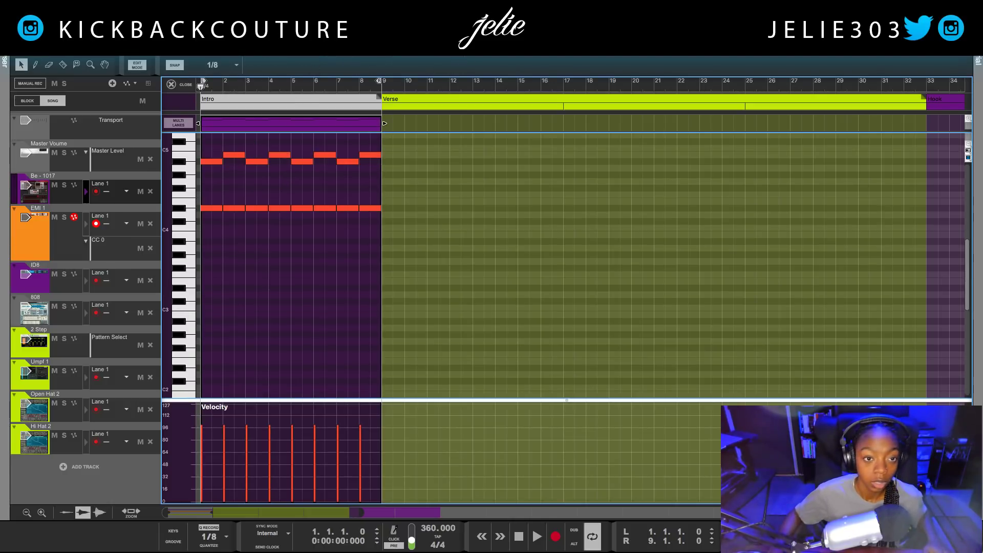
# Return to the rack and play the sequence to test the automated patch switching on Europa.
pyautogui.press('F6')
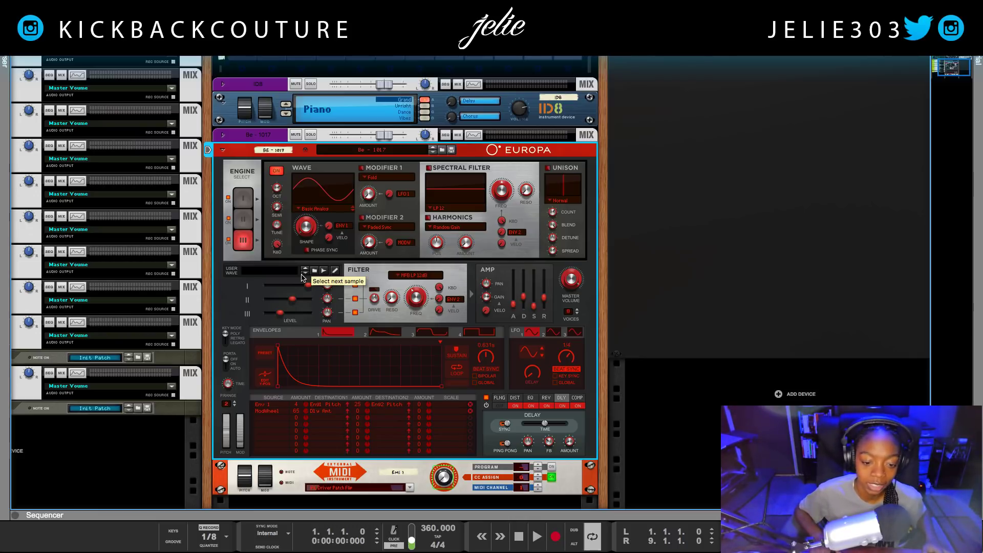
pyautogui.press('space')
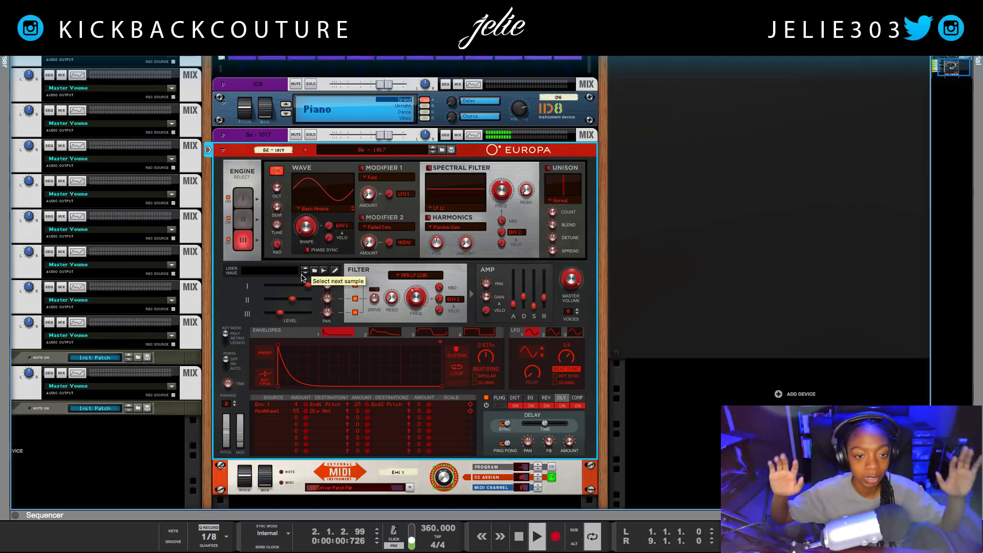